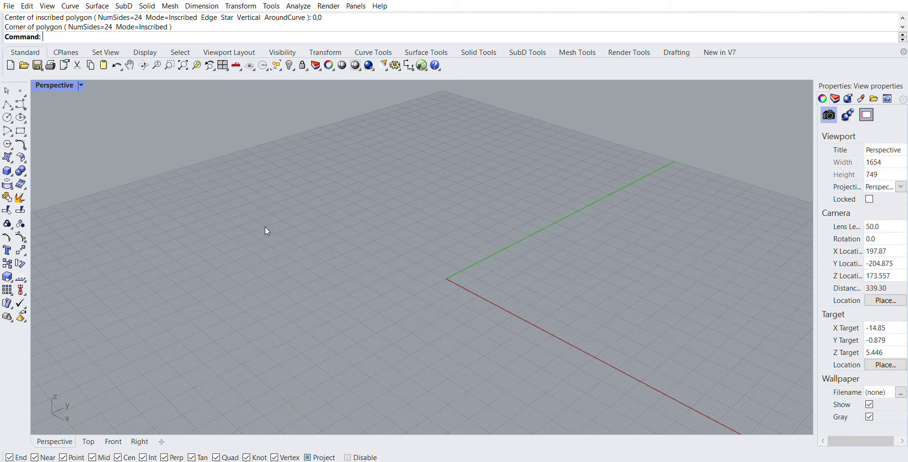
# Draw a 24-sided inscribed polygon centred on the origin (0,0) with one corner on the Y axis
pyautogui.write('Polygon')
pyautogui.press('Return')
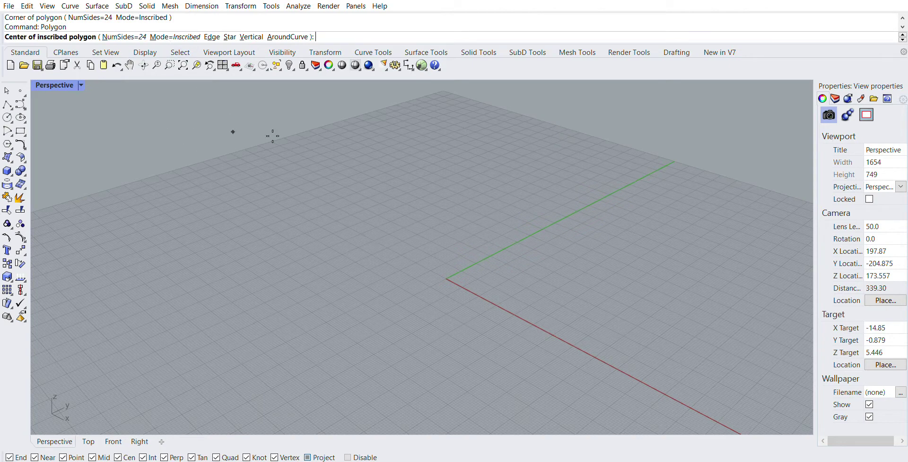
pyautogui.write('0,0')
pyautogui.press('Return')
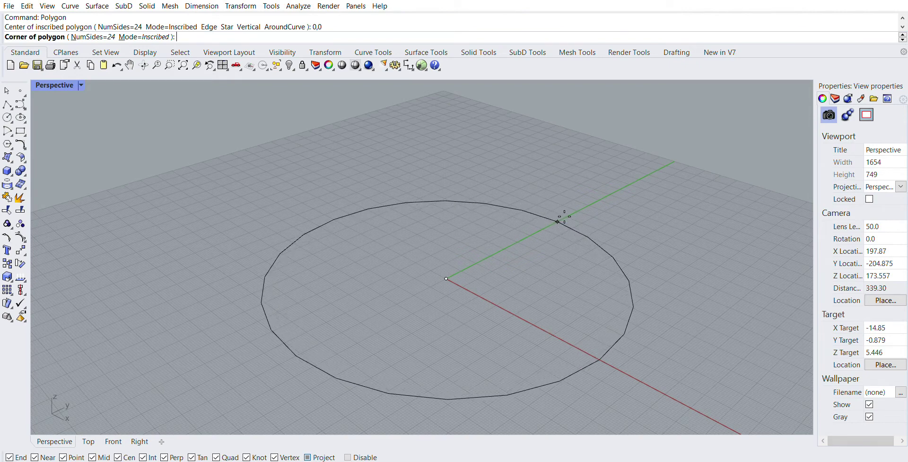
pyautogui.click(558, 221)
# Offset the polygon by 16.94 once outward and once inward
pyautogui.moveTo(405, 288); pyautogui.dragTo(662, 378, button='right')
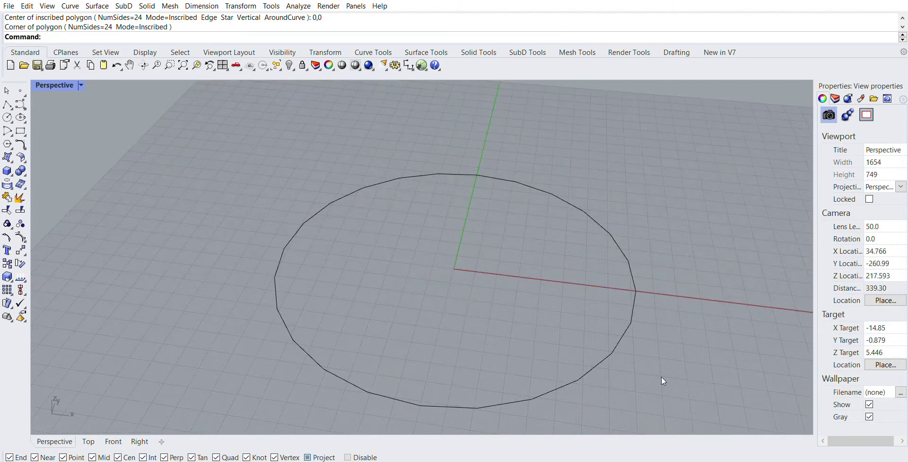
pyautogui.click(581, 369)
pyautogui.write('Offset')
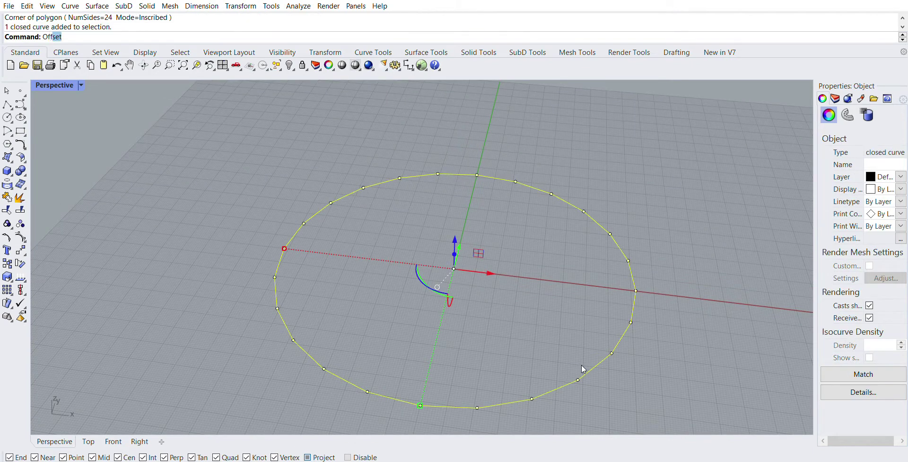
pyautogui.press('Return')
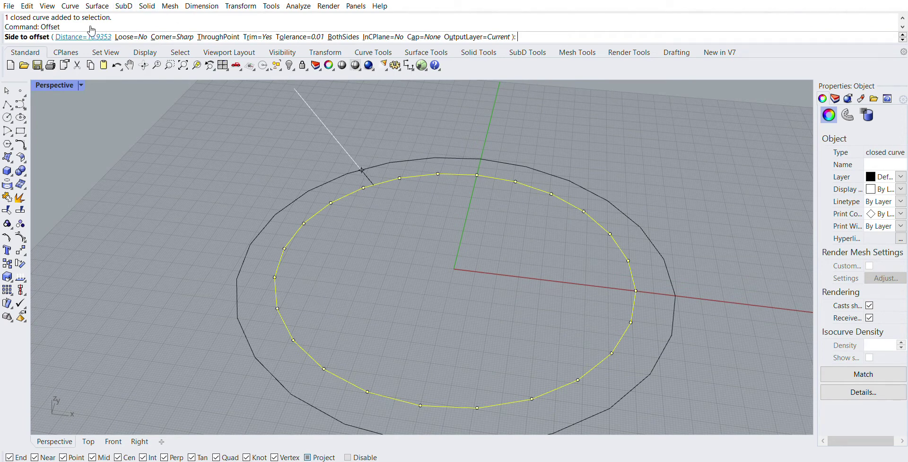
pyautogui.click(91, 35)
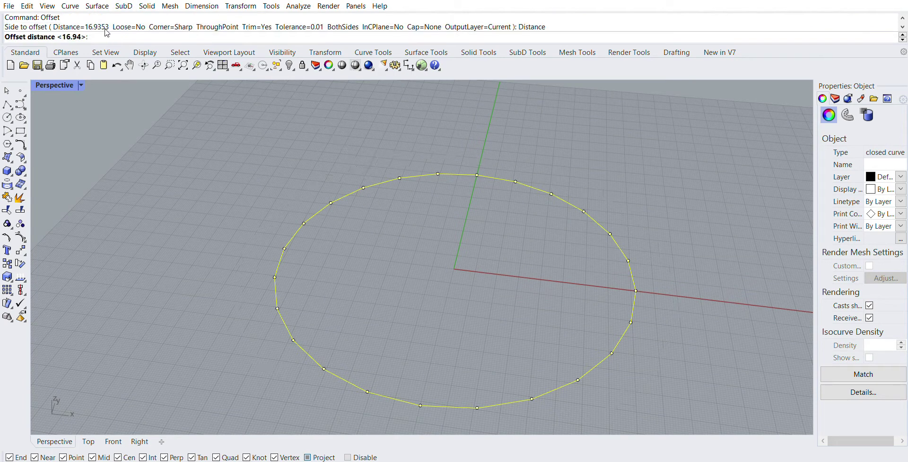
pyautogui.press('Return')
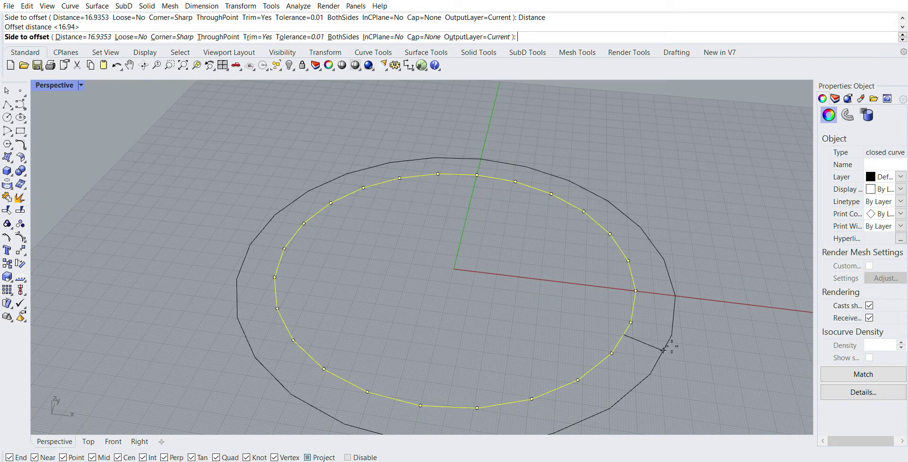
pyautogui.click(668, 304)
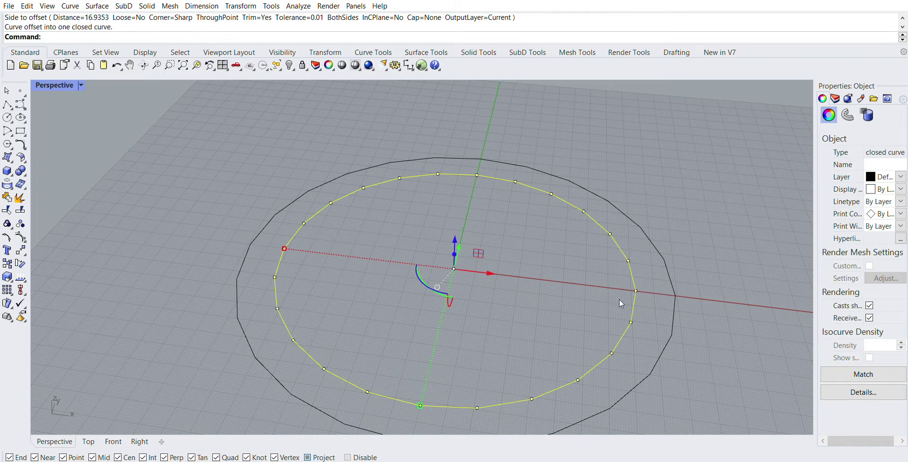
pyautogui.press('Return')
pyautogui.click(581, 272)
pyautogui.click(493, 209)
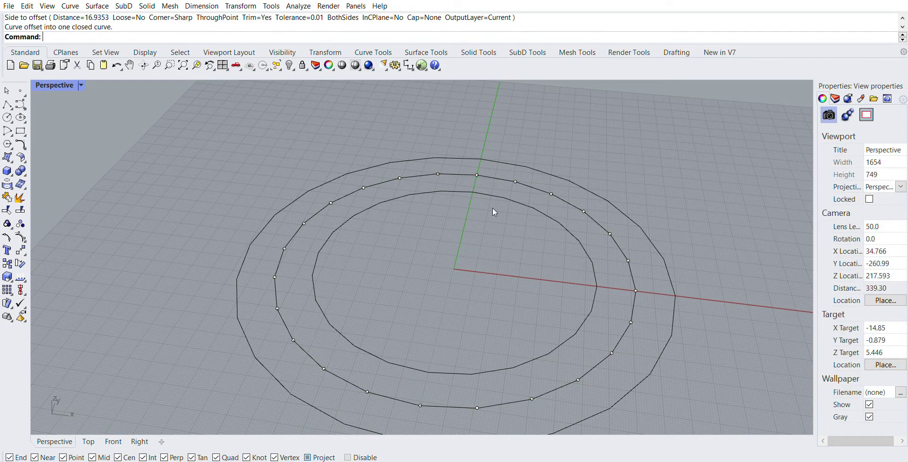
# Loft a surface ring between the original polygon and its outer offset, keeping the default seam and loft settings
pyautogui.keyDown('shift'); pyautogui.moveTo(721, 349); pyautogui.dragTo(564, 265, button='right'); pyautogui.keyUp('shift')
pyautogui.scroll(2, 523, 243)
pyautogui.moveTo(550, 293); pyautogui.dragTo(447, 177)
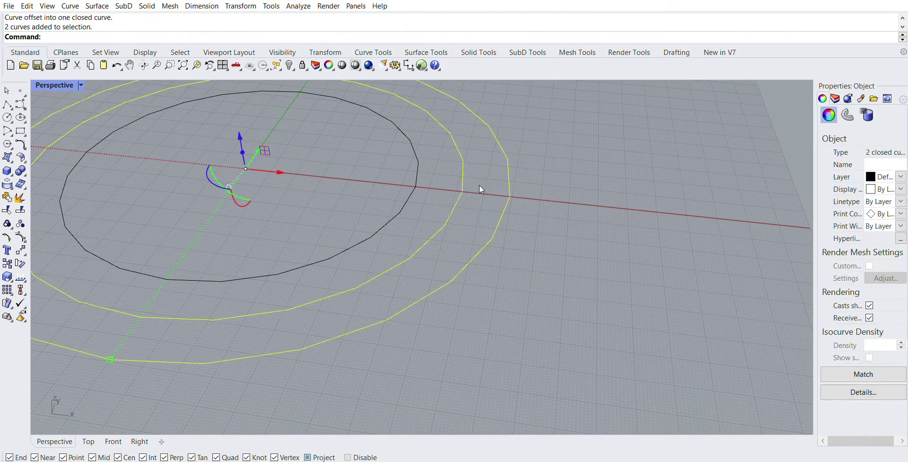
pyautogui.write('Loft')
pyautogui.press('Return')
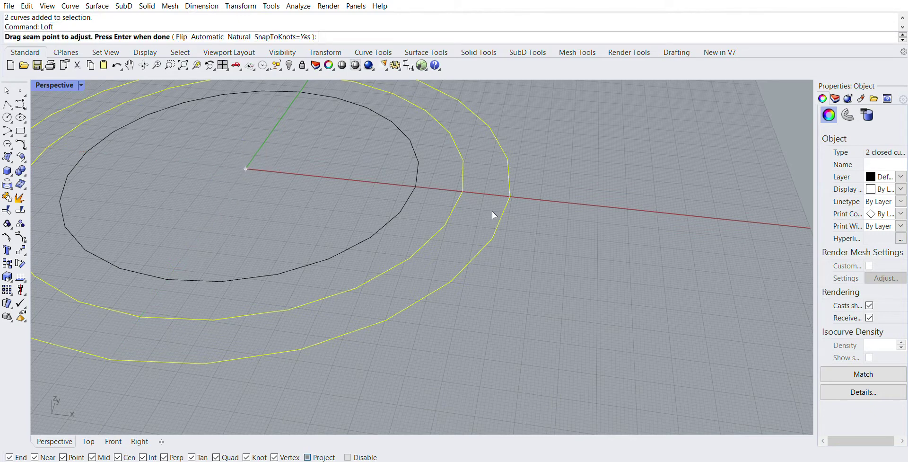
pyautogui.press('Return')
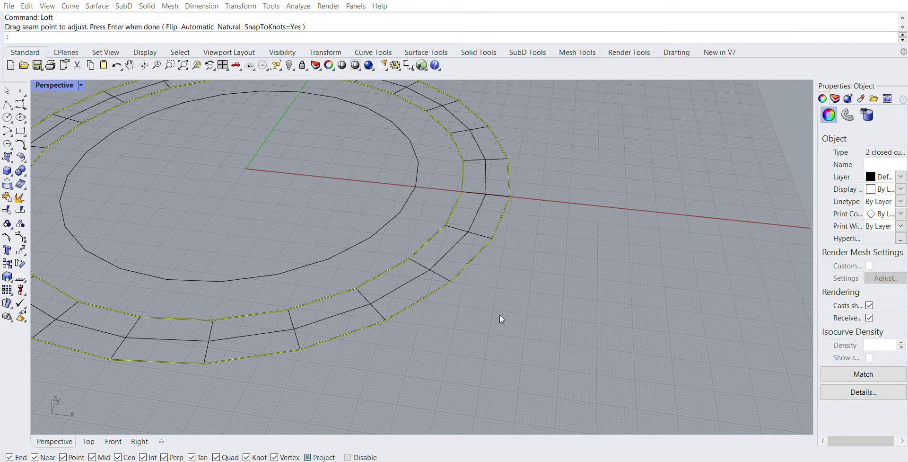
pyautogui.press('Return')
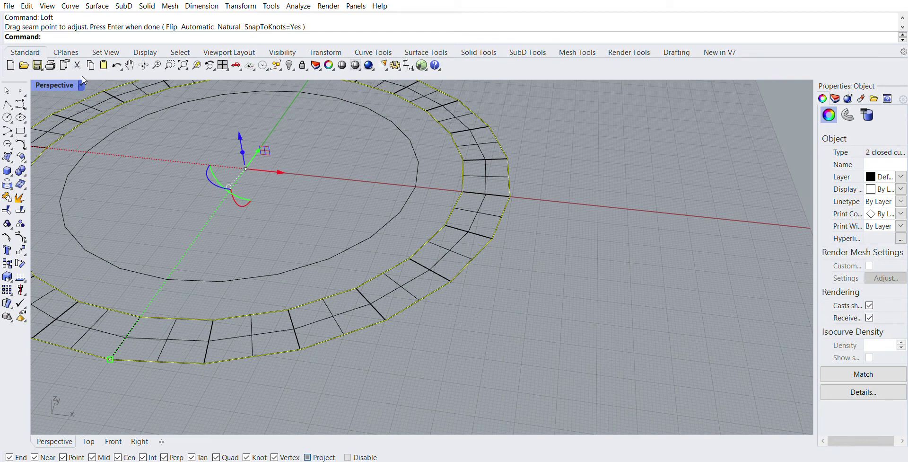
# Set the perspective viewport to the Shaded display mode and view the whole lofted ring
pyautogui.click(77, 126)
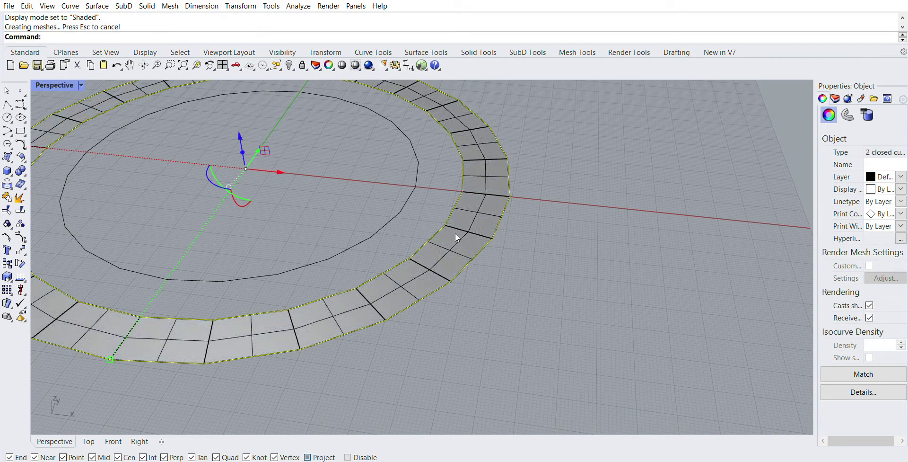
pyautogui.keyDown('shift'); pyautogui.moveTo(456, 240); pyautogui.dragTo(601, 263, button='right'); pyautogui.keyUp('shift')
pyautogui.moveTo(322, 221)
pyautogui.mouseDown(button='right')
pyautogui.moveTo(434, 211)
pyautogui.moveTo(392, 230)
pyautogui.mouseUp(button='right')
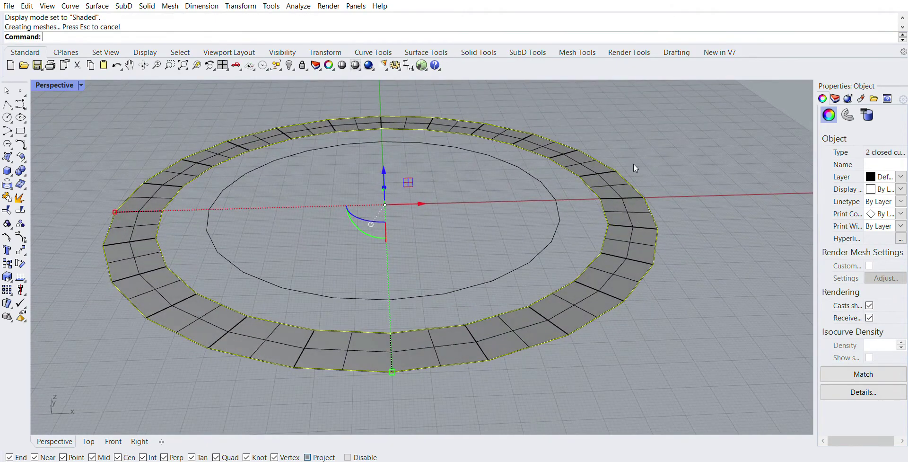
pyautogui.moveTo(636, 164); pyautogui.dragTo(612, 177, button='right')
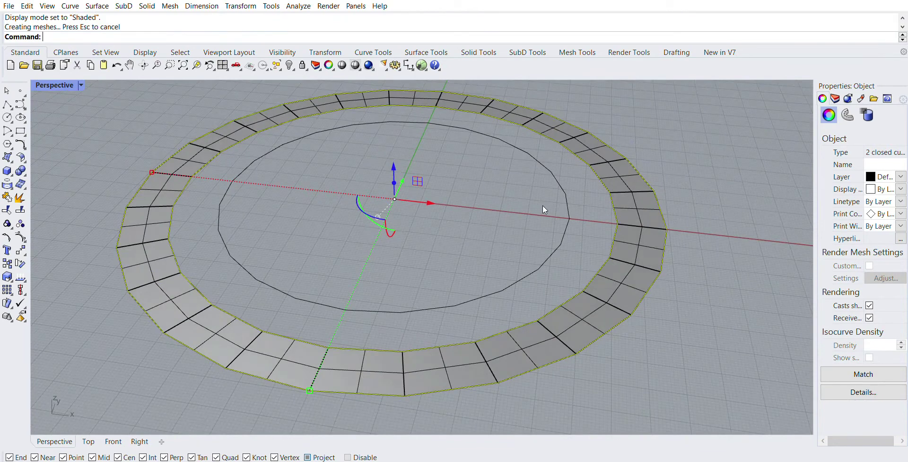
pyautogui.moveTo(543, 208); pyautogui.dragTo(578, 218, button='right')
# Extrude all faces of the lofted ring a short distance downward into solid blocks with ExtrudeSrf, keeping the input surfaces
pyautogui.click(626, 215)
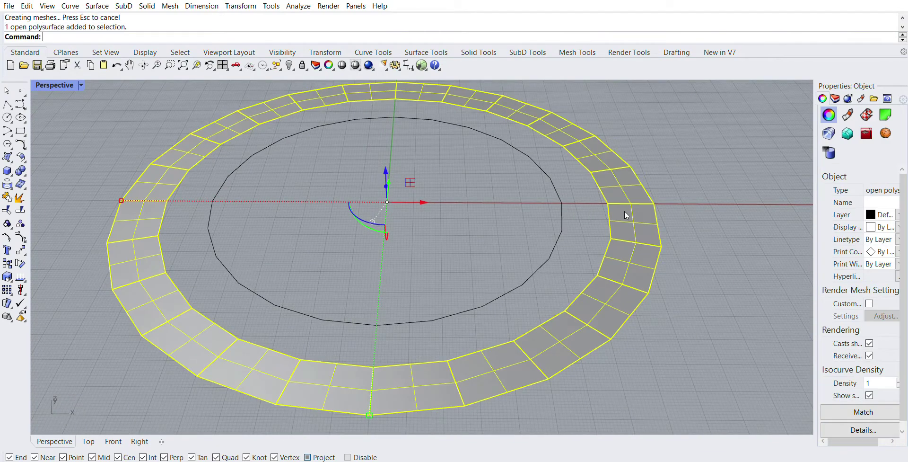
pyautogui.write('ExtrudeSrf')
pyautogui.press('Return')
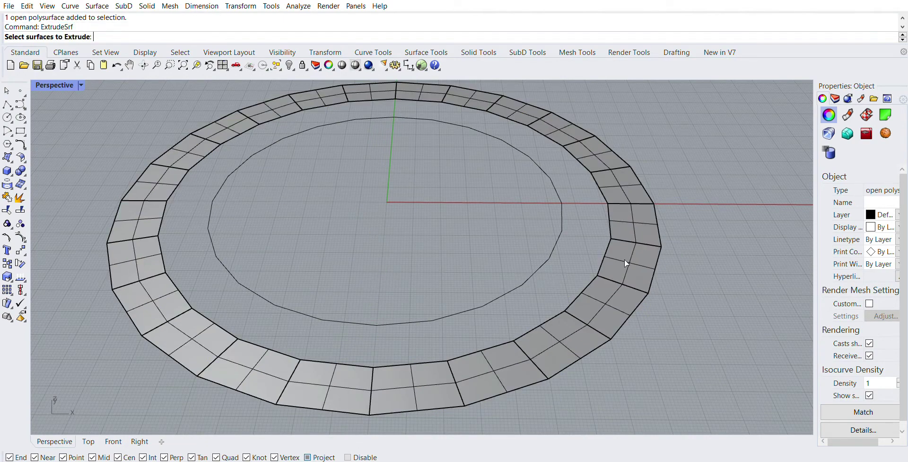
pyautogui.scroll(-4, 624, 258)
pyautogui.moveTo(209, 102); pyautogui.dragTo(734, 344)
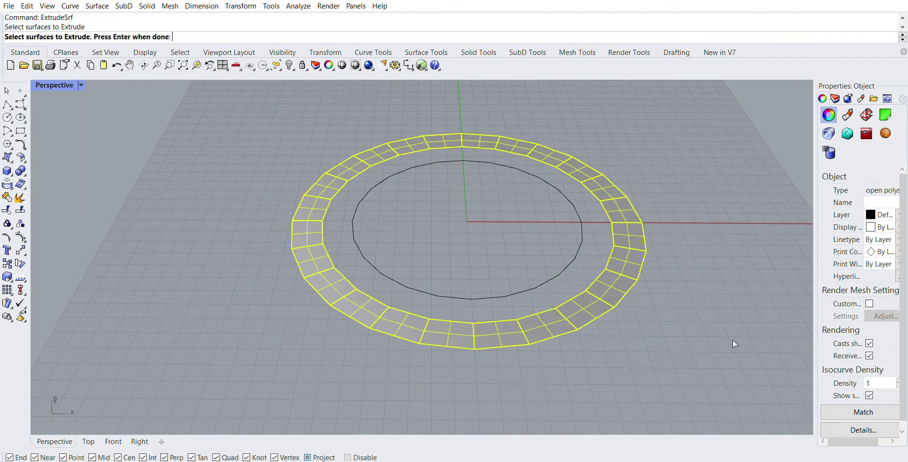
pyautogui.scroll(2, 615, 294)
pyautogui.press('Return')
pyautogui.moveTo(617, 302); pyautogui.dragTo(638, 223, button='right')
pyautogui.scroll(3, 685, 228)
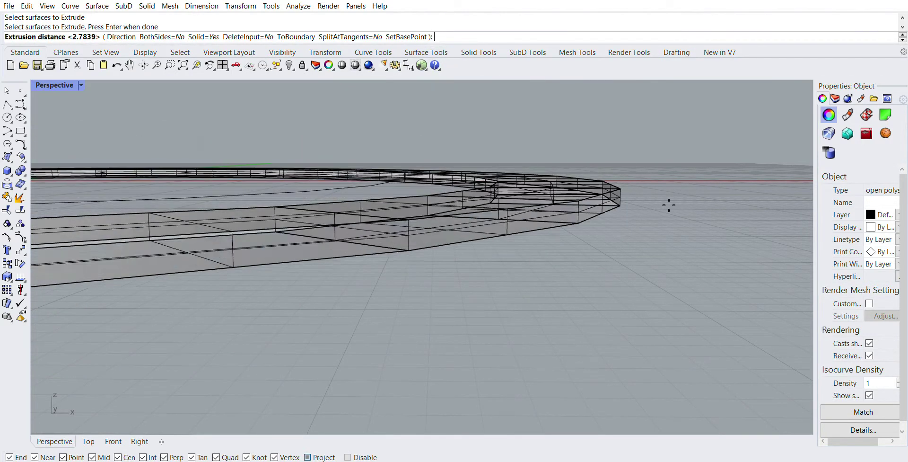
pyautogui.click(637, 208)
# Delete the original lofted open polysurface lying on top of the extruded blocks
pyautogui.moveTo(637, 209); pyautogui.dragTo(637, 228, button='right')
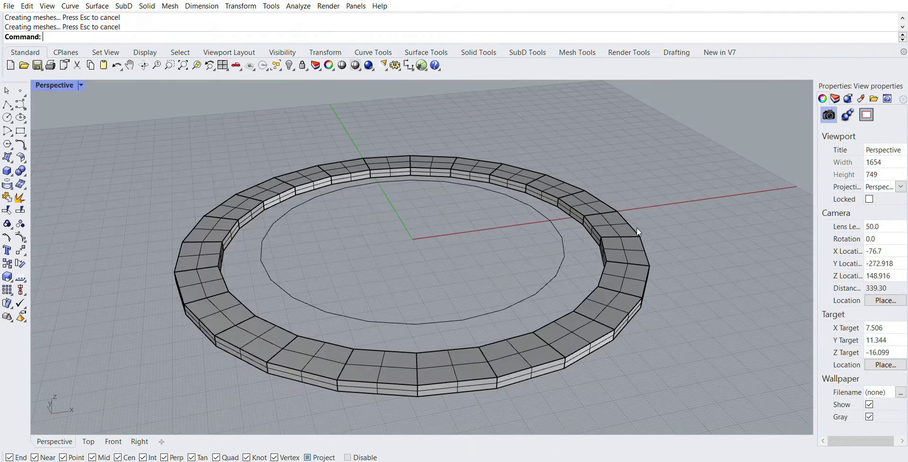
pyautogui.scroll(3, 563, 307)
pyautogui.click(545, 384)
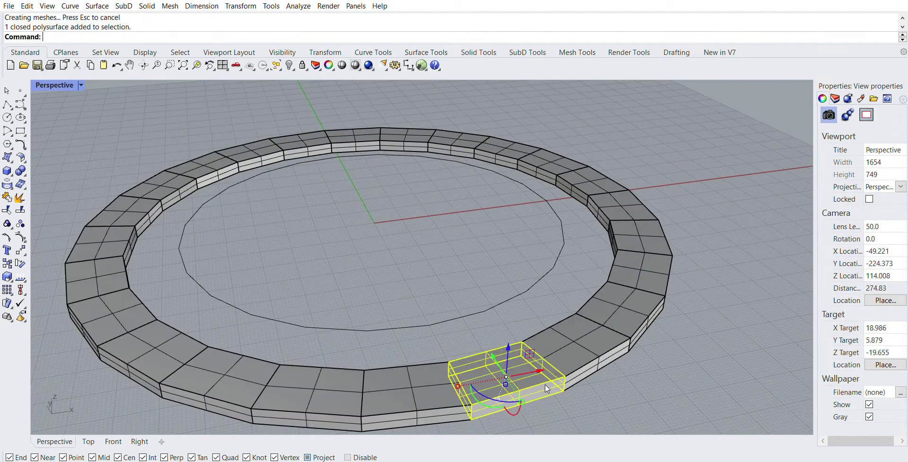
pyautogui.click(582, 369)
pyautogui.scroll(4, 584, 364)
pyautogui.click(625, 260)
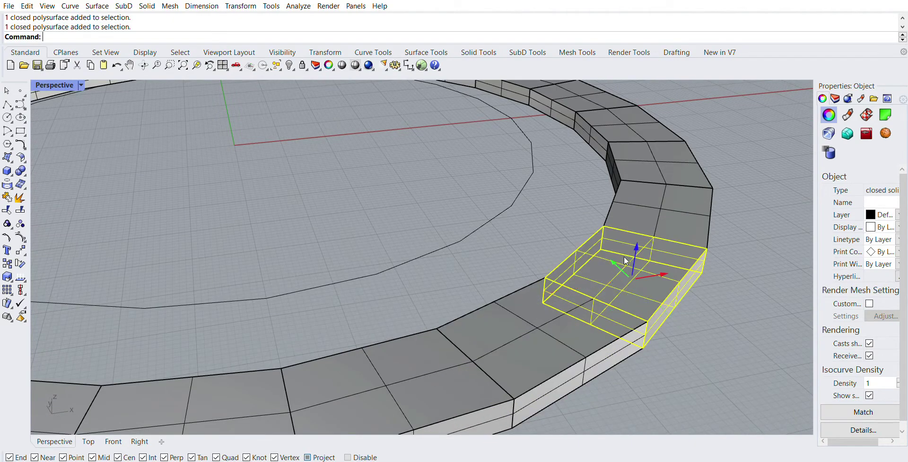
pyautogui.click(566, 259)
pyautogui.click(570, 260)
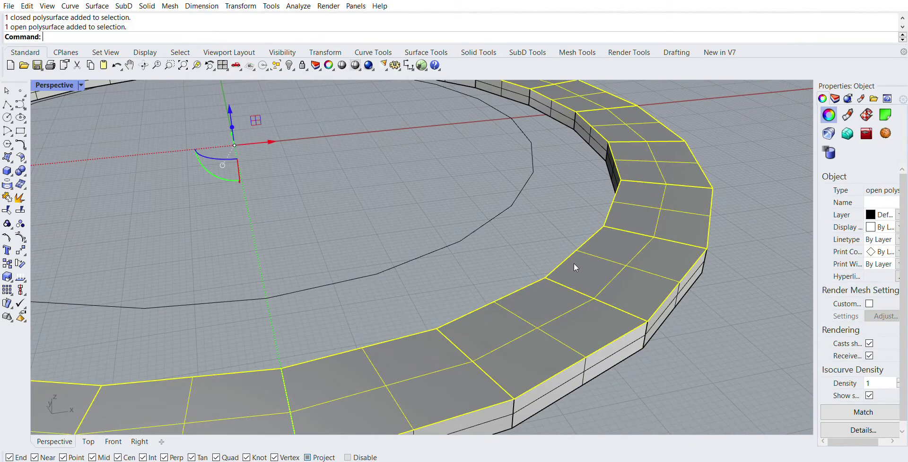
pyautogui.scroll(-10, 575, 265)
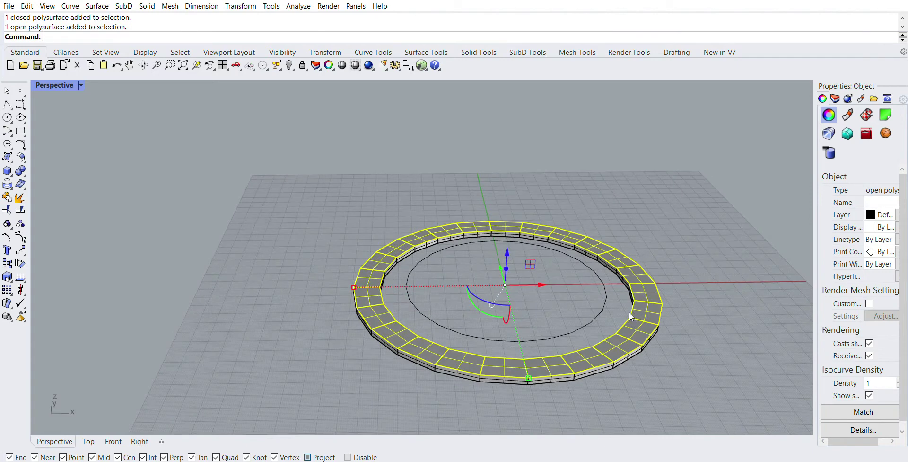
pyautogui.press('Delete')
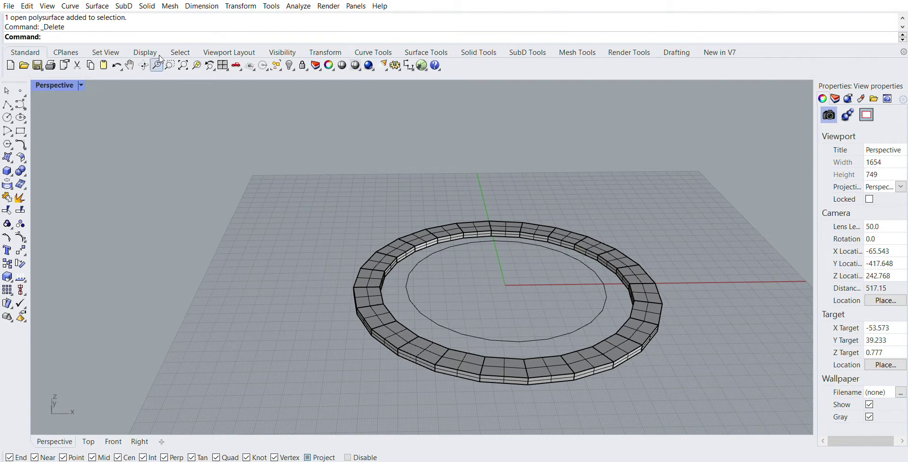
# Select all closed polysurfaces, make Layer 01 current, and move the blocks onto that layer
pyautogui.click(178, 52)
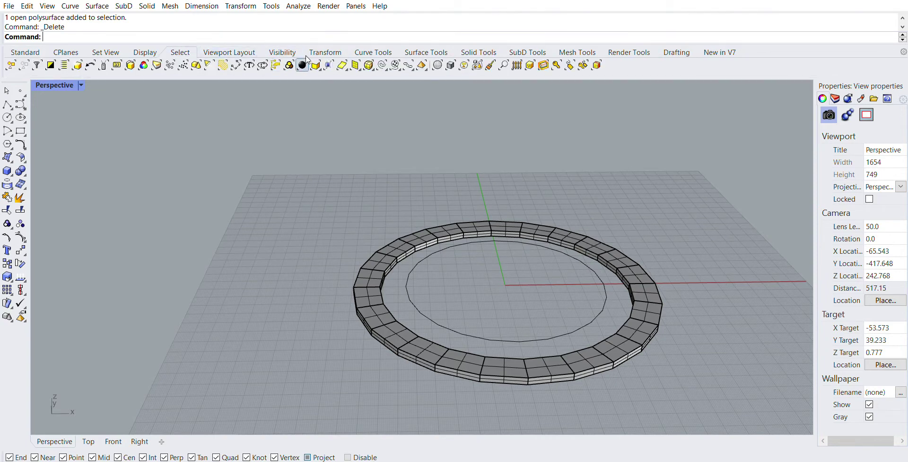
pyautogui.click(345, 69)
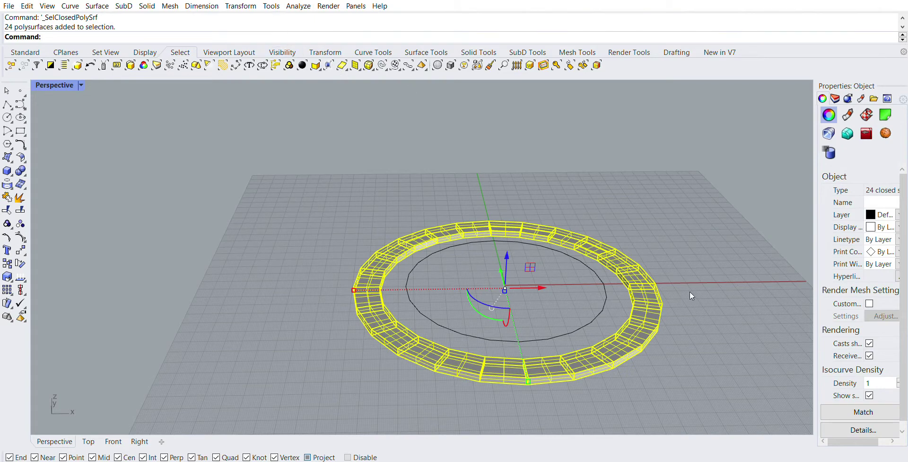
pyautogui.moveTo(690, 291); pyautogui.dragTo(673, 295, button='right')
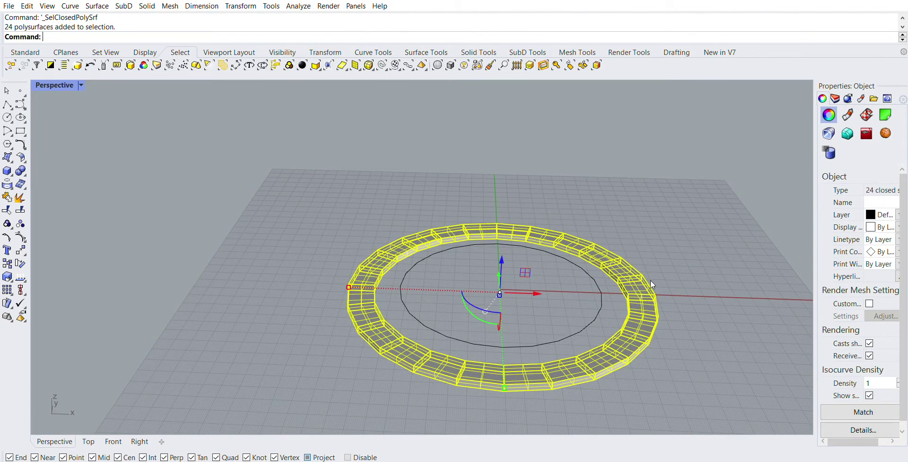
pyautogui.click(835, 99)
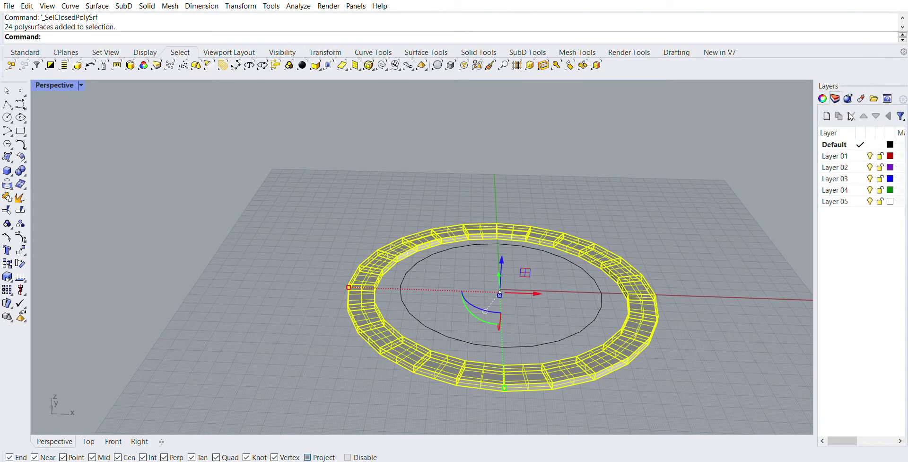
pyautogui.click(860, 156)
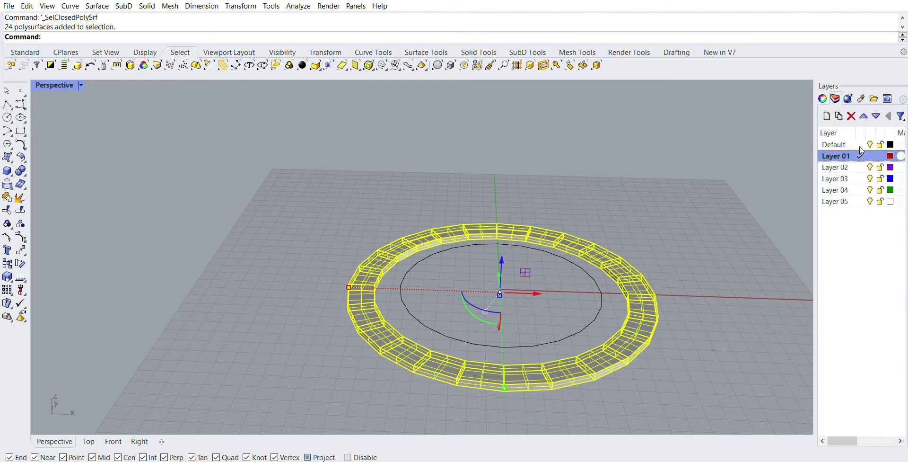
pyautogui.click(686, 269)
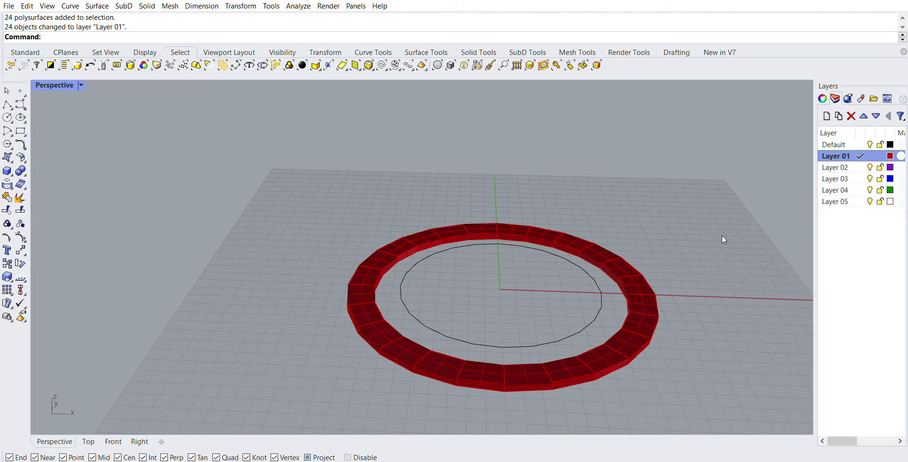
pyautogui.click(649, 303)
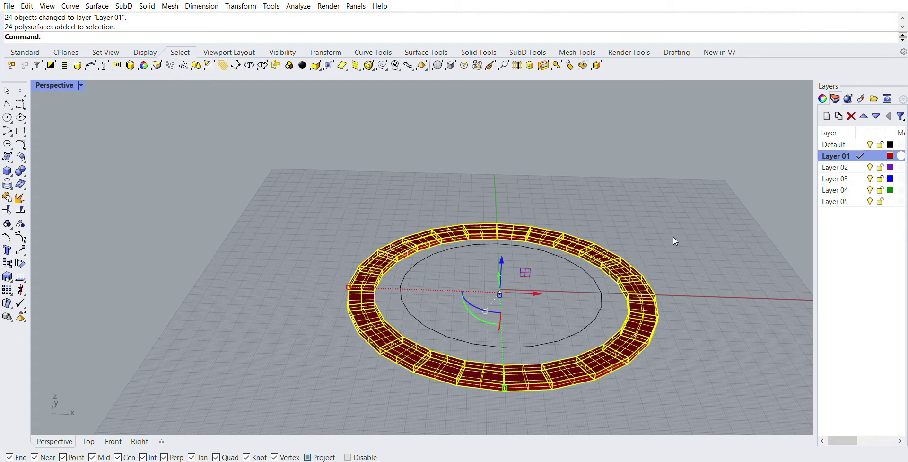
pyautogui.click(662, 226)
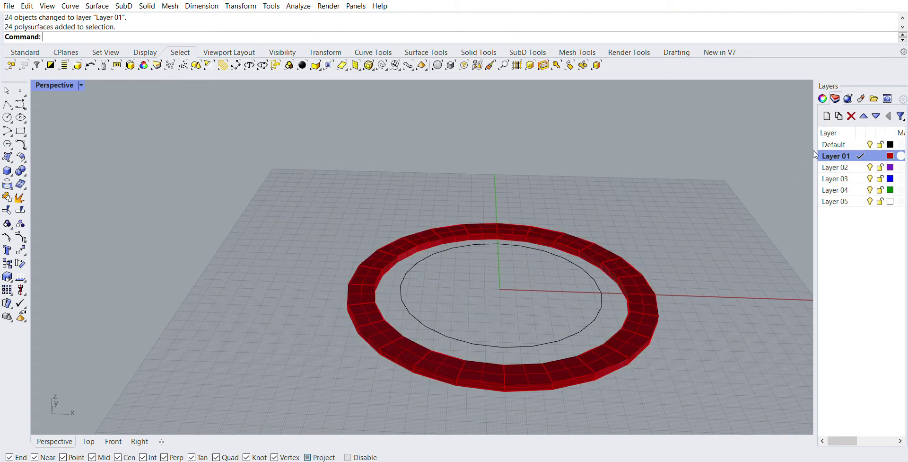
# Make Layer 02 the current layer and hide Layer 01 with the red blocks
pyautogui.click(861, 167)
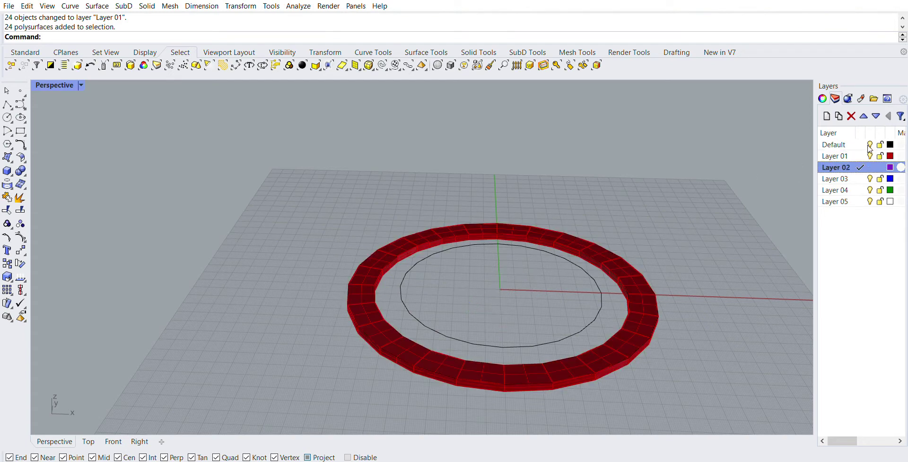
pyautogui.click(869, 155)
pyautogui.scroll(5, 641, 312)
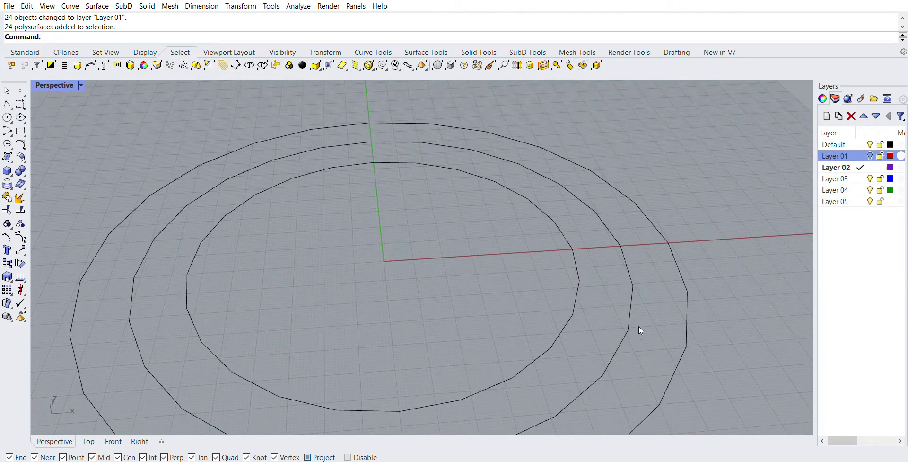
# Loft the two inner polygons into a flat ring on Layer 02, accepting the default seam and loft options
pyautogui.moveTo(638, 326); pyautogui.dragTo(506, 252)
pyautogui.write('Loft')
pyautogui.press('Return')
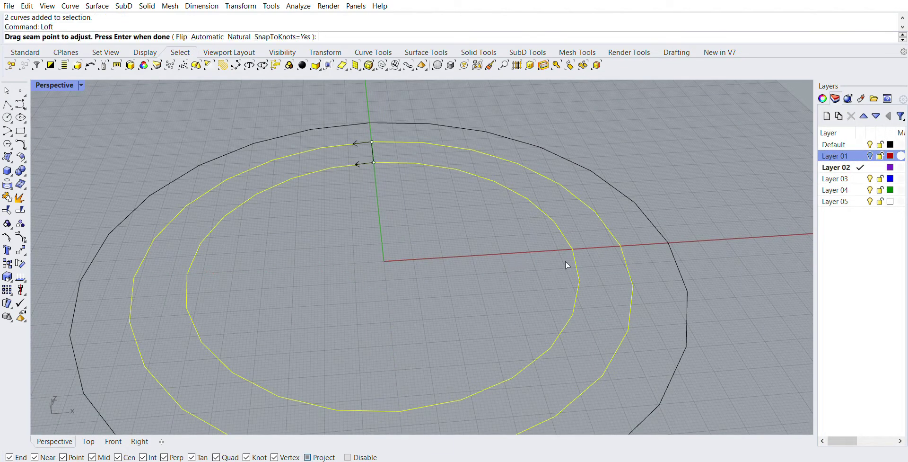
pyautogui.press('Return')
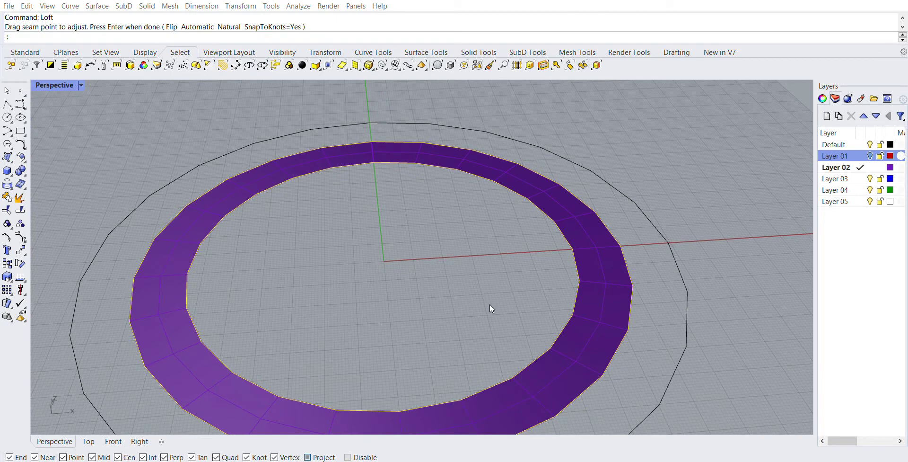
pyautogui.press('Return')
pyautogui.moveTo(557, 280); pyautogui.dragTo(565, 251, button='right')
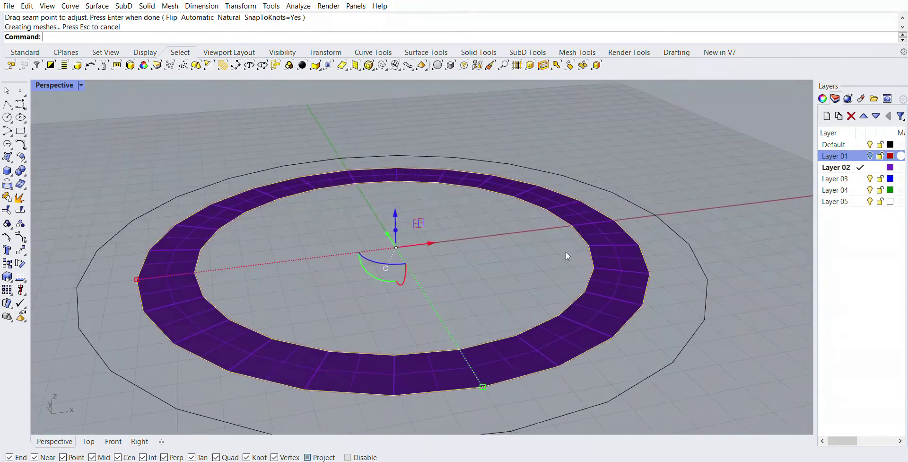
pyautogui.press('Escape')
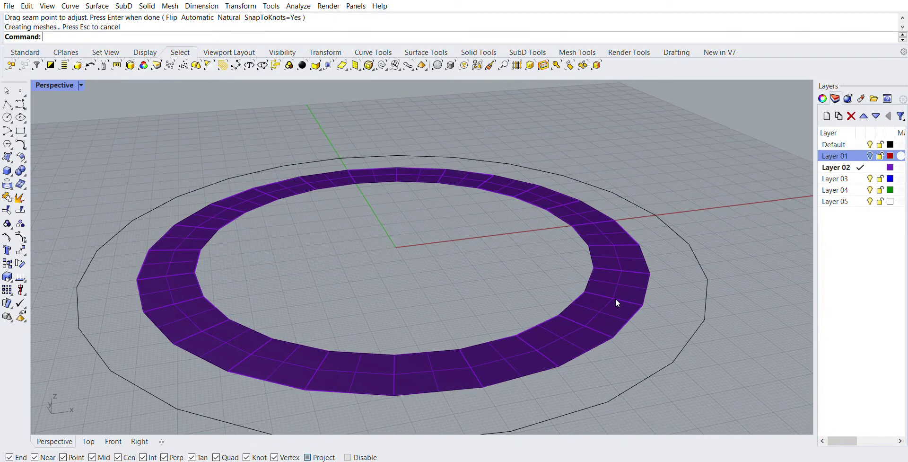
# Extrude all faces of the purple lofted ring 10 units downward into solid blocks with ExtrudeSrf, keeping the input surfaces
pyautogui.write('ExtrudeSrf')
pyautogui.press('Return')
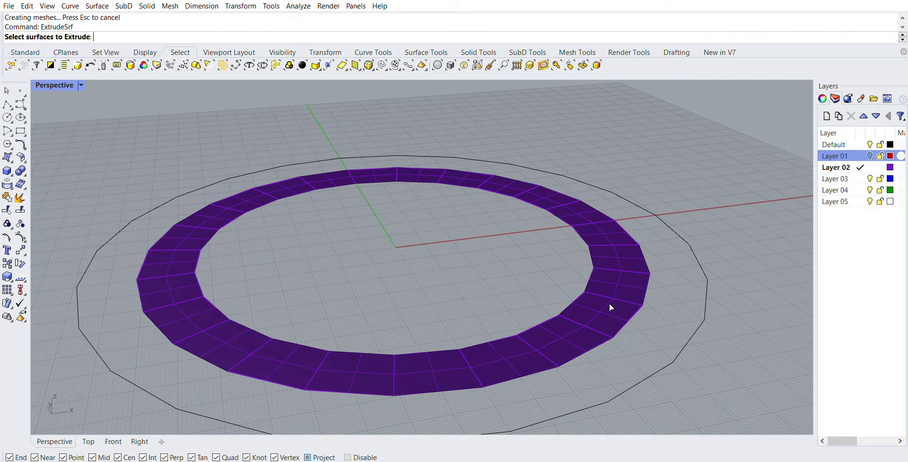
pyautogui.moveTo(584, 226); pyautogui.dragTo(567, 267, button='right')
pyautogui.moveTo(265, 103); pyautogui.dragTo(764, 408)
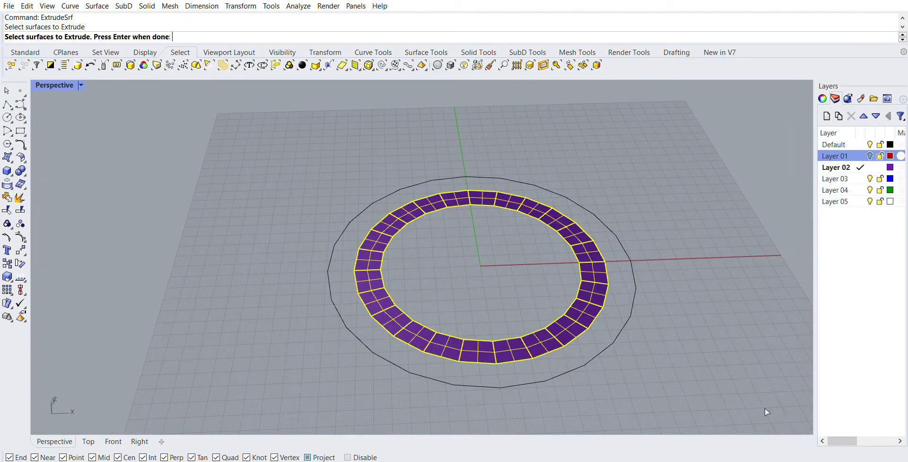
pyautogui.press('Return')
pyautogui.scroll(5, 641, 364)
pyautogui.moveTo(594, 402); pyautogui.dragTo(594, 312, button='right')
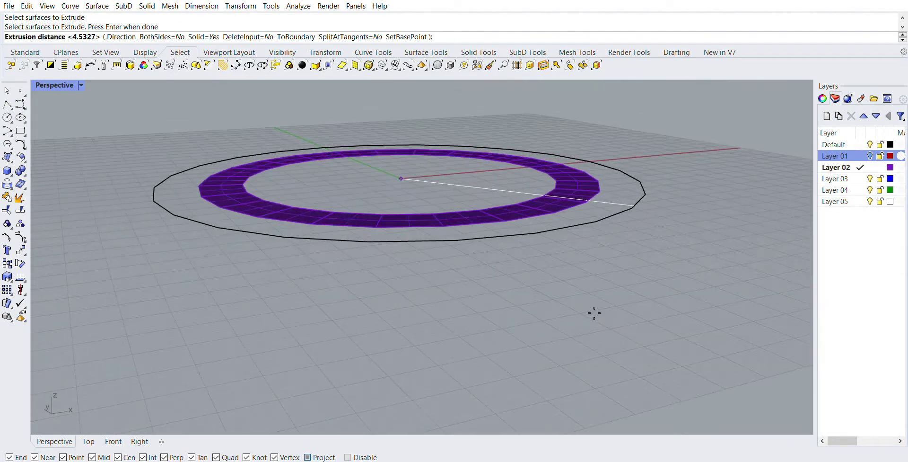
pyautogui.scroll(5, 734, 227)
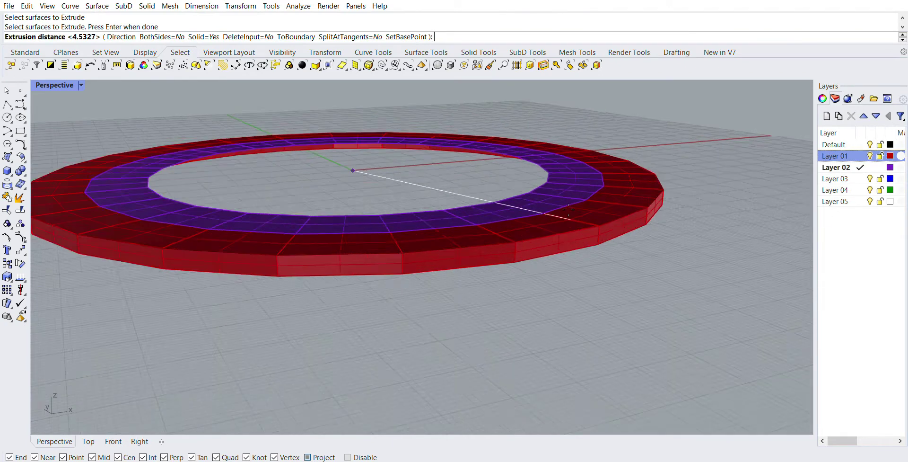
pyautogui.click(734, 226)
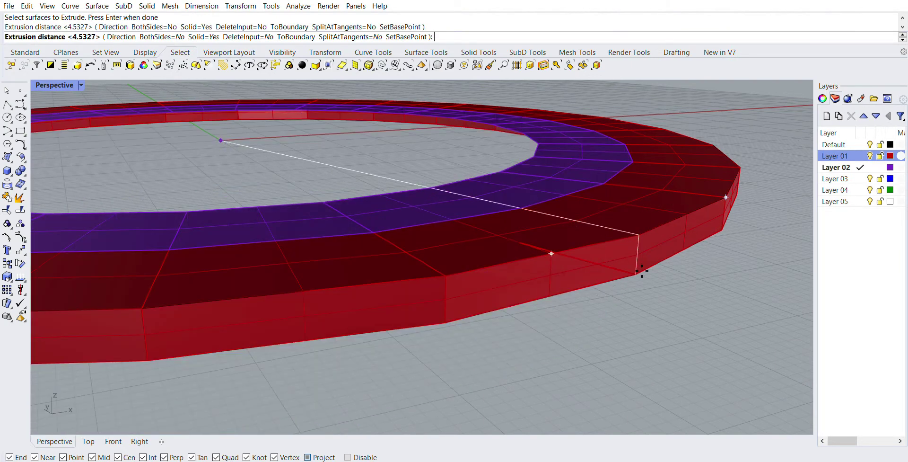
pyautogui.click(638, 269)
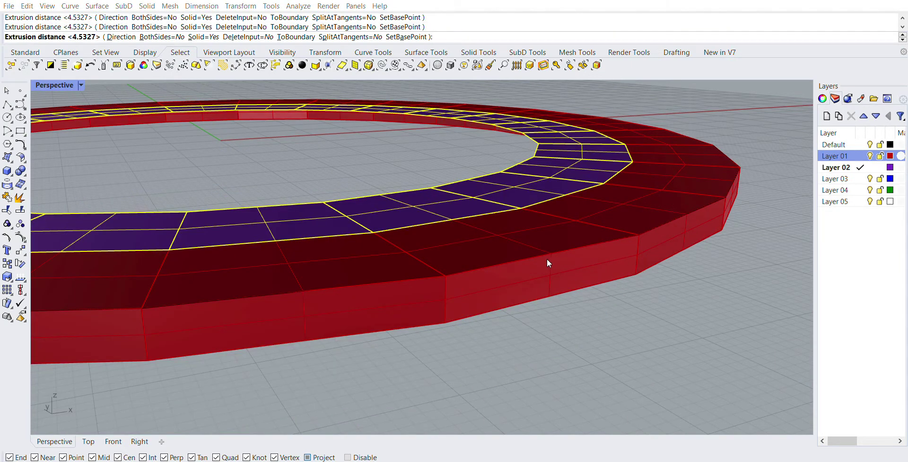
pyautogui.moveTo(549, 252); pyautogui.dragTo(665, 165, button='right')
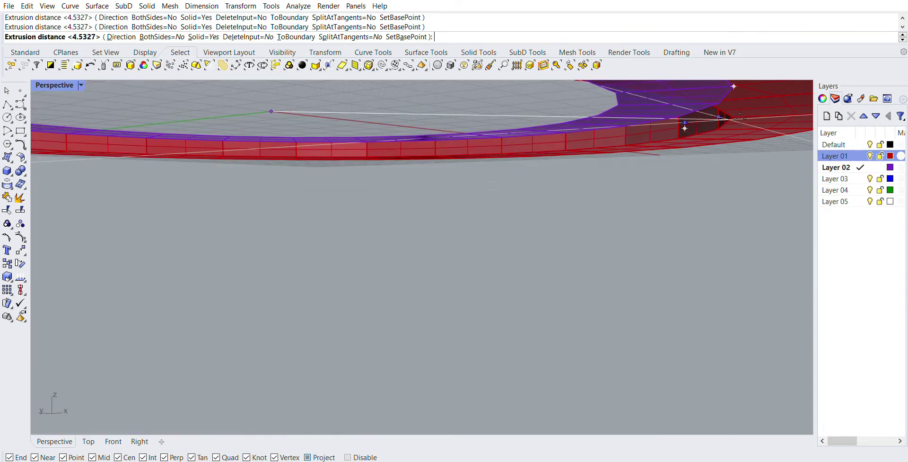
pyautogui.scroll(6, 724, 204)
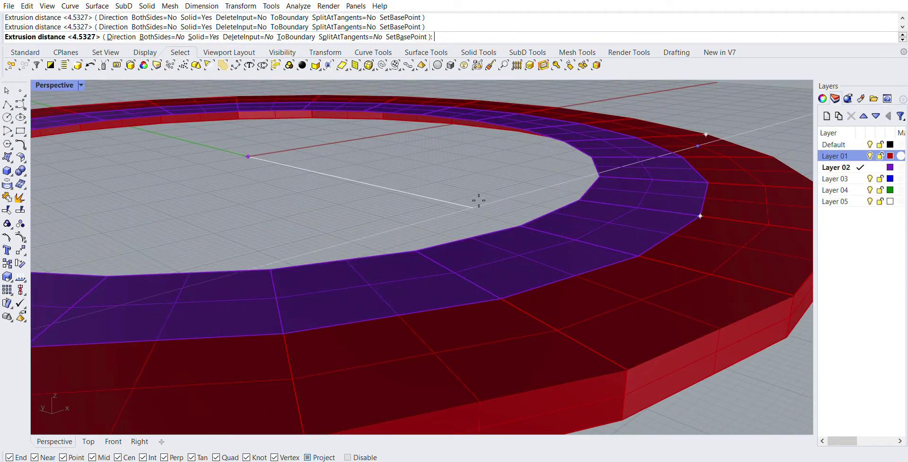
pyautogui.moveTo(477, 199); pyautogui.dragTo(575, 188, button='right')
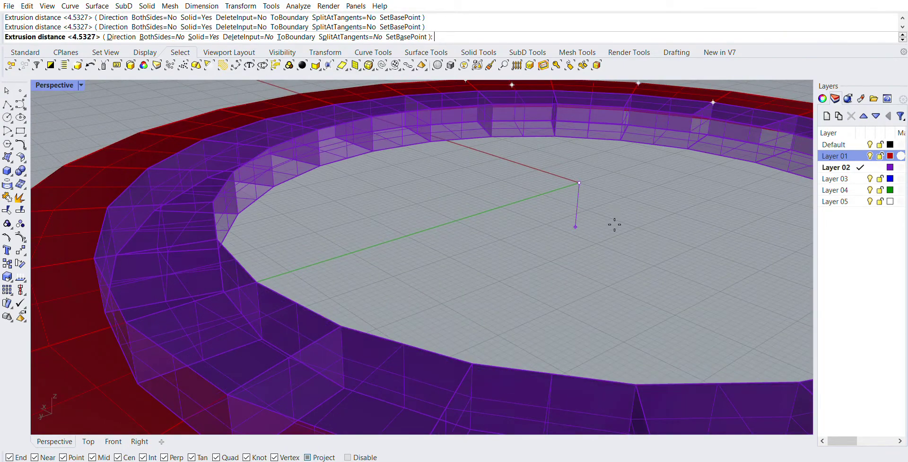
pyautogui.moveTo(614, 222); pyautogui.dragTo(595, 180, button='right')
pyautogui.scroll(-5, 595, 181)
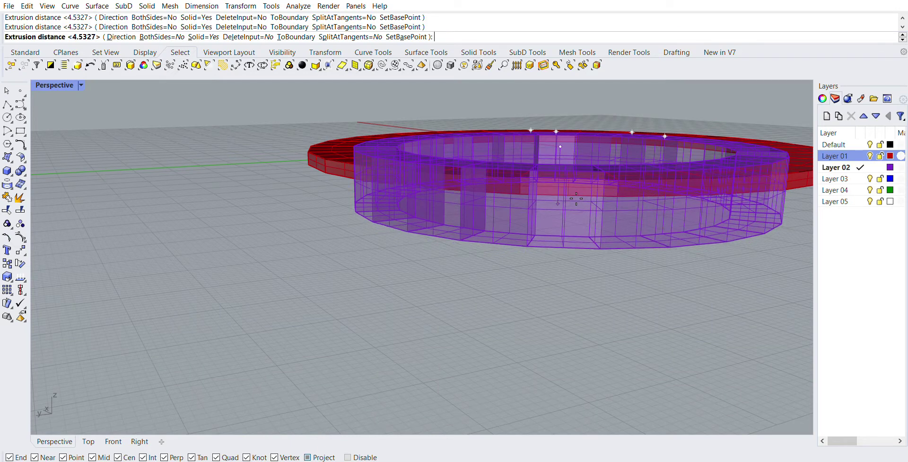
pyautogui.write('10')
pyautogui.press('Return')
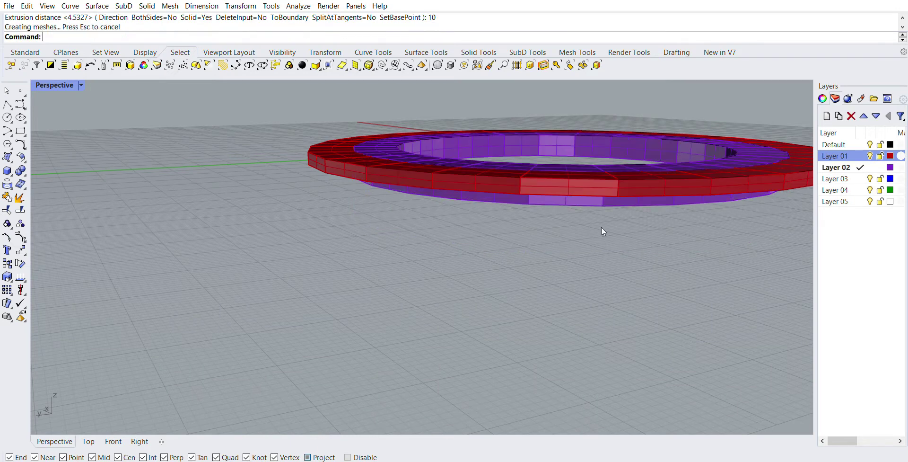
# Hide Layer 01 and Layer 02 and make Layer 03 the current layer
pyautogui.moveTo(600, 227); pyautogui.dragTo(474, 249, button='right')
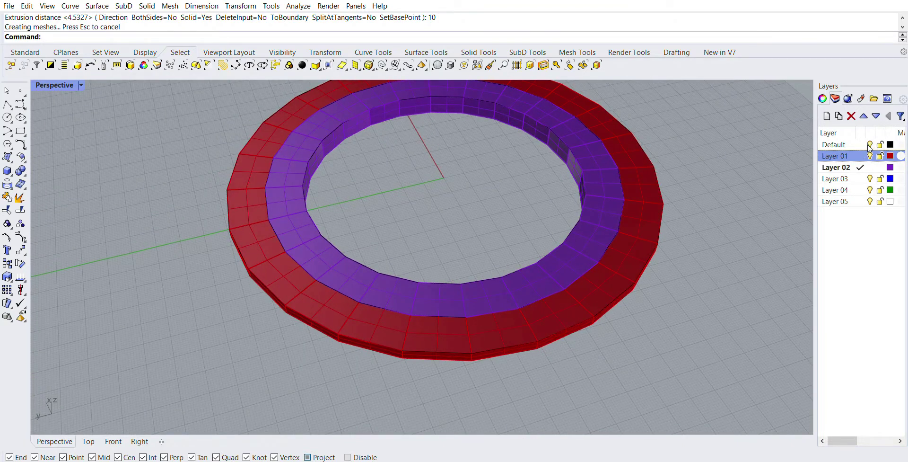
pyautogui.click(870, 155)
pyautogui.moveTo(638, 197); pyautogui.dragTo(627, 180, button='right')
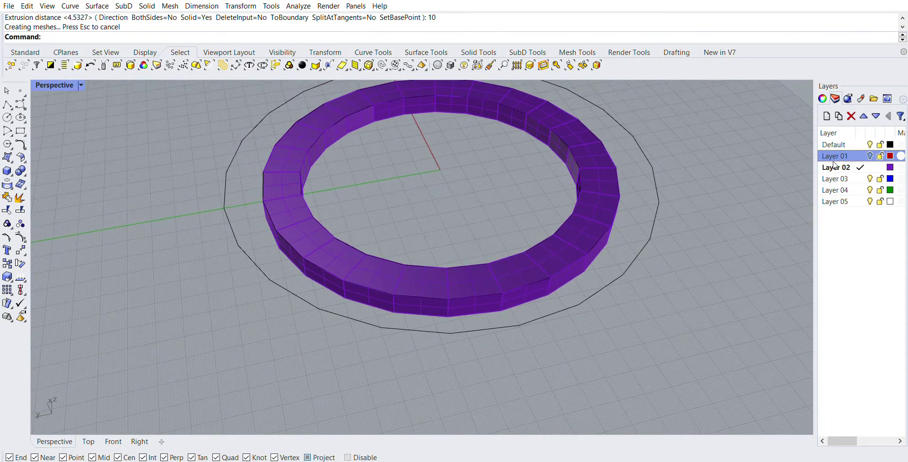
pyautogui.click(860, 178)
pyautogui.click(870, 167)
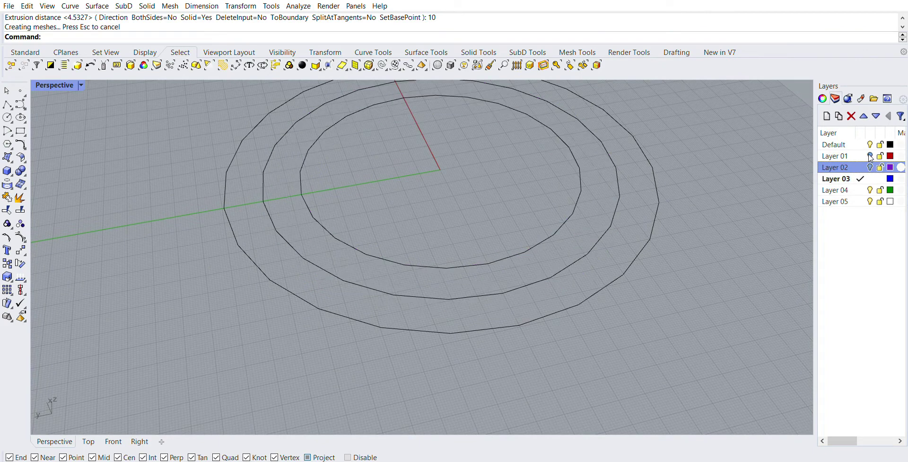
pyautogui.click(869, 156)
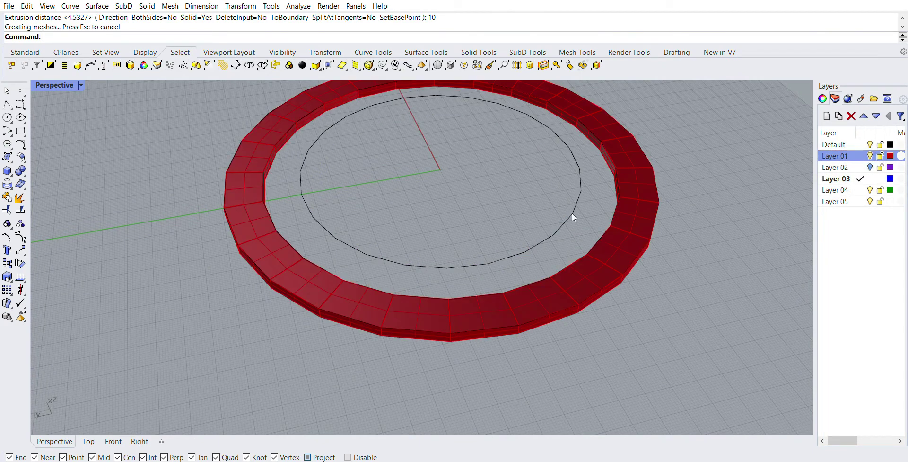
pyautogui.click(870, 156)
# Delete the three construction polygons and show Layer 01 again
pyautogui.moveTo(695, 197); pyautogui.dragTo(454, 90)
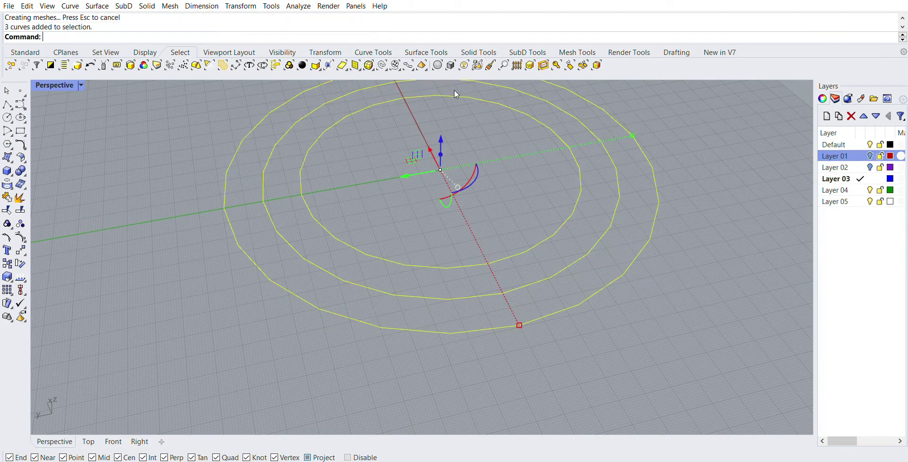
pyautogui.press('Delete')
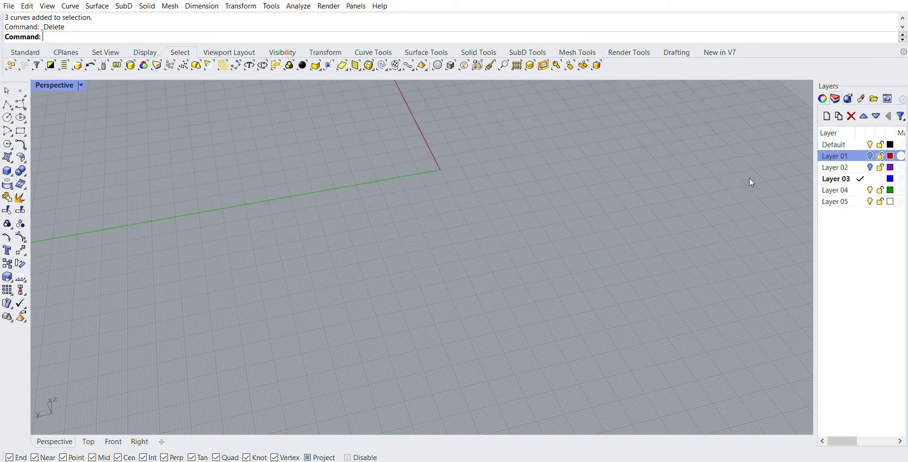
pyautogui.click(870, 156)
# Select all red blocks of the ring and turn on their solid edit points
pyautogui.moveTo(700, 326); pyautogui.dragTo(658, 324, button='right')
pyautogui.scroll(-5, 660, 327)
pyautogui.moveTo(489, 184); pyautogui.dragTo(758, 412)
pyautogui.moveTo(758, 412); pyautogui.dragTo(544, 180, button='right')
pyautogui.click(478, 52)
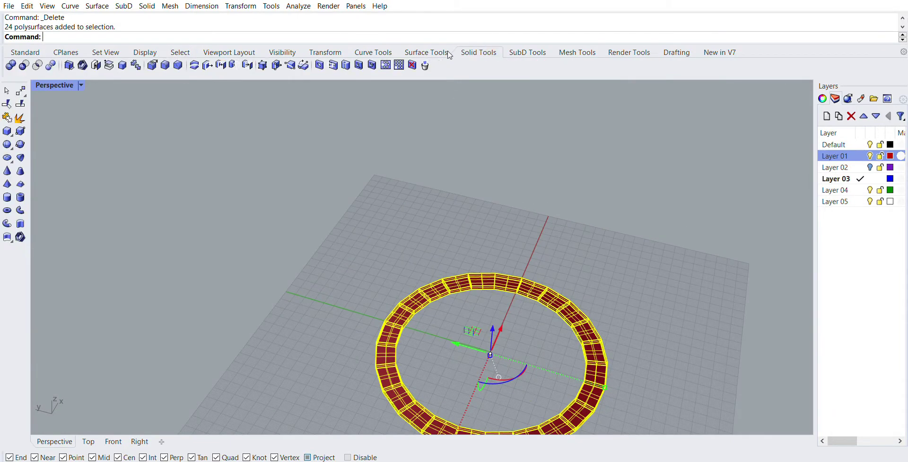
pyautogui.click(263, 64)
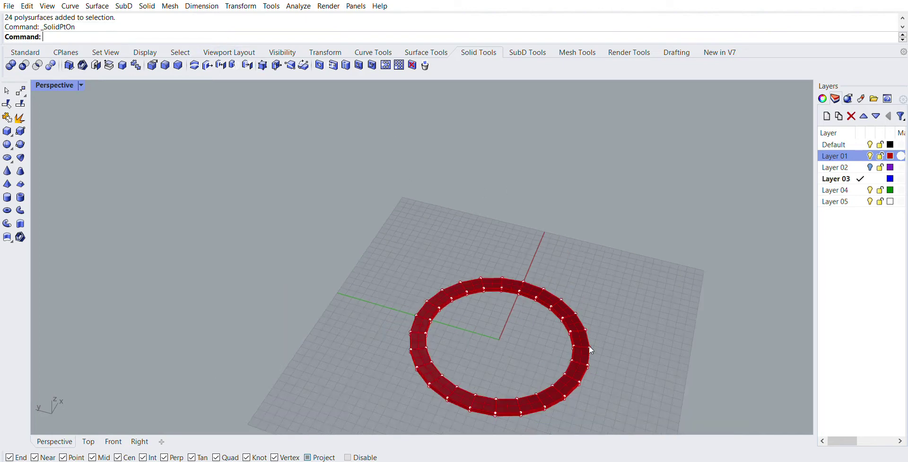
pyautogui.scroll(5, 556, 363)
pyautogui.moveTo(519, 355); pyautogui.dragTo(561, 328, button='right')
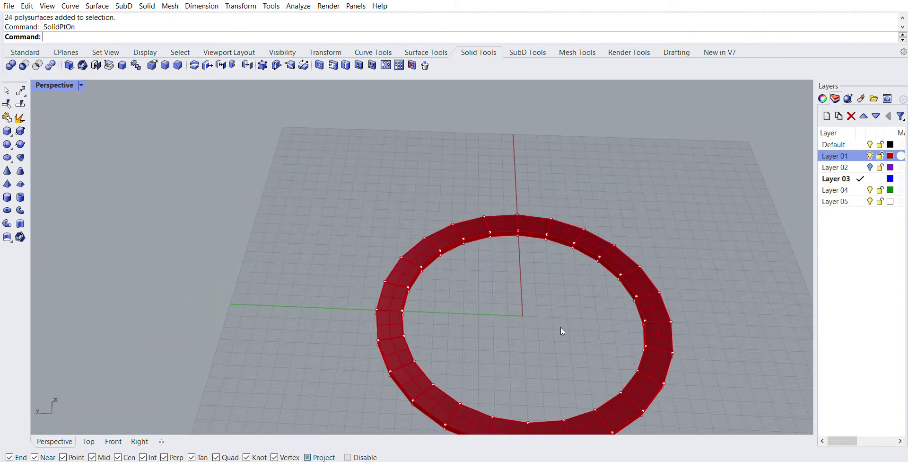
# Restore the four-viewport layout and, in the Top view, select the edit points at both ends of the second block right of the Y axis
pyautogui.doubleClick(48, 83)
pyautogui.scroll(-6, 221, 111)
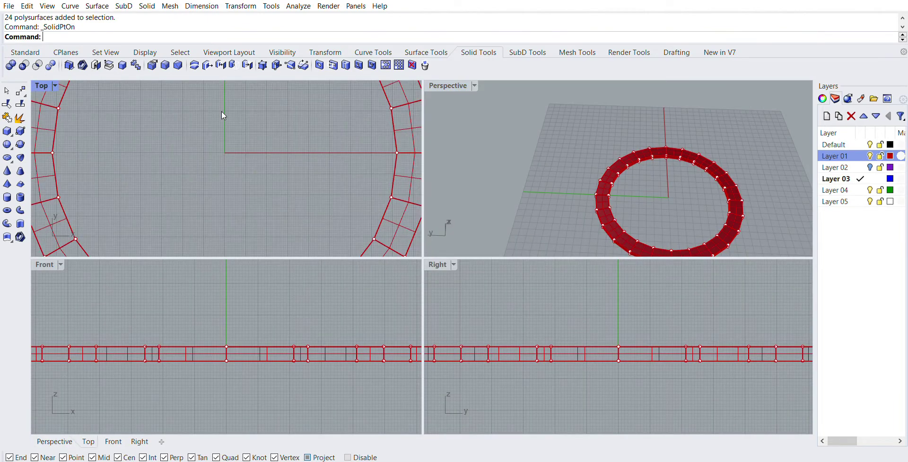
pyautogui.scroll(6, 238, 136)
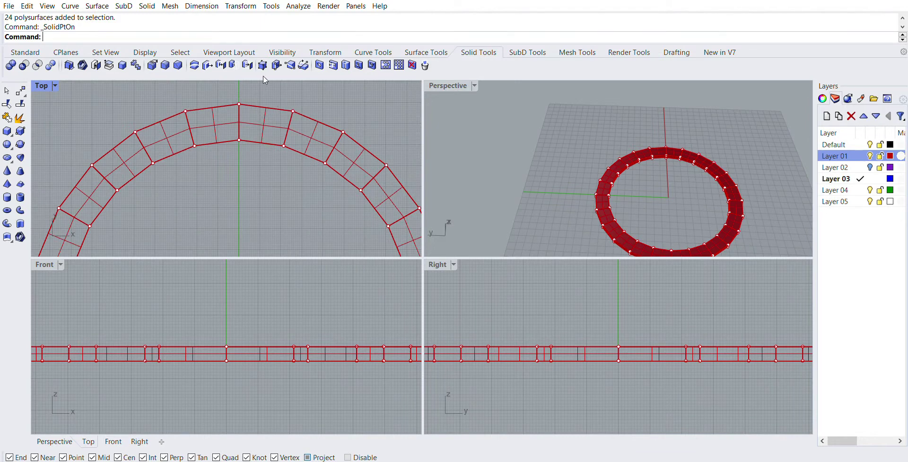
pyautogui.moveTo(294, 132); pyautogui.dragTo(297, 134)
pyautogui.scroll(3, 321, 135)
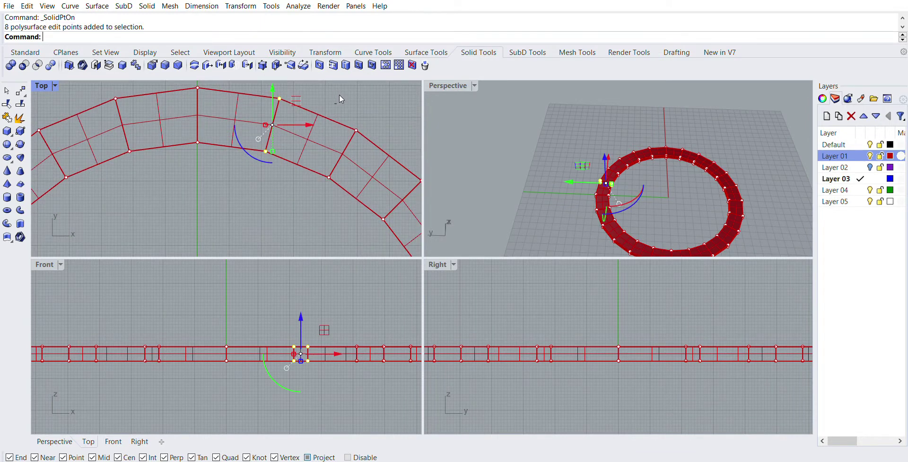
pyautogui.keyDown('shift'); pyautogui.moveTo(339, 94); pyautogui.dragTo(379, 171); pyautogui.keyUp('shift')
pyautogui.scroll(2, 305, 145)
pyautogui.keyDown('shift'); pyautogui.moveTo(327, 151); pyautogui.dragTo(348, 188); pyautogui.keyUp('shift')
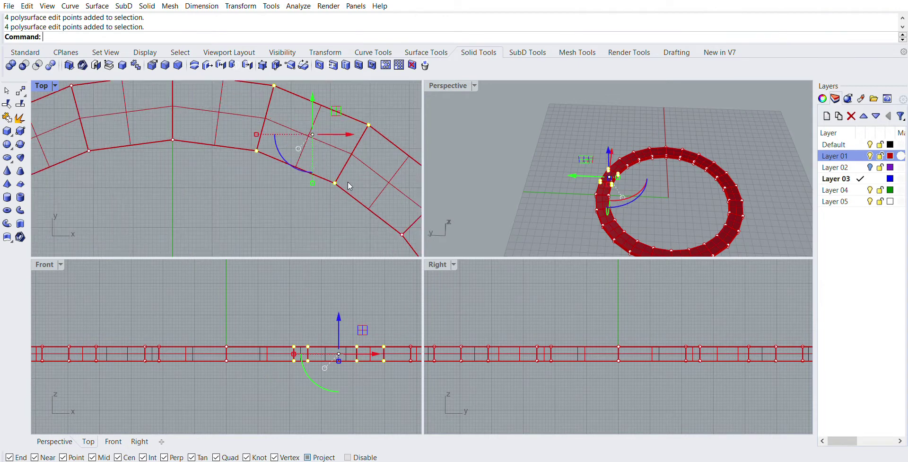
# Add the edit points at both ends of the third block left of the Y axis to the selection
pyautogui.scroll(-2, 348, 181)
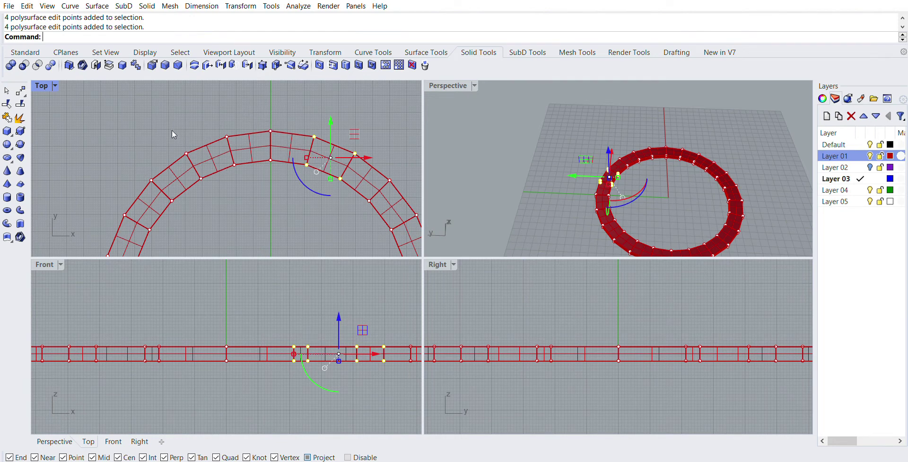
pyautogui.keyDown('shift'); pyautogui.moveTo(172, 131); pyautogui.dragTo(207, 192); pyautogui.keyUp('shift')
pyautogui.scroll(2, 140, 175)
pyautogui.keyDown('shift'); pyautogui.moveTo(141, 163); pyautogui.dragTo(178, 194); pyautogui.keyUp('shift')
# Add the edit points of the block just below the X axis on the ring's negative-X side to the selection
pyautogui.scroll(-3, 184, 154)
pyautogui.scroll(2, 216, 161)
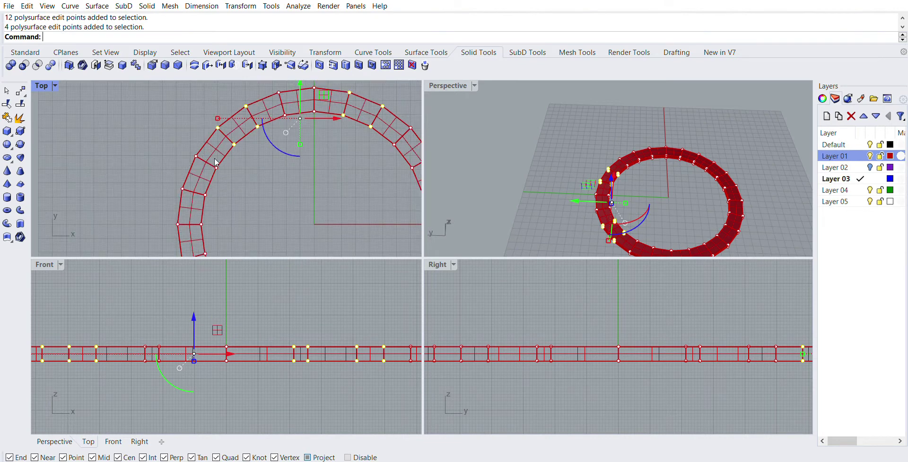
pyautogui.scroll(1, 215, 161)
pyautogui.scroll(-3, 220, 175)
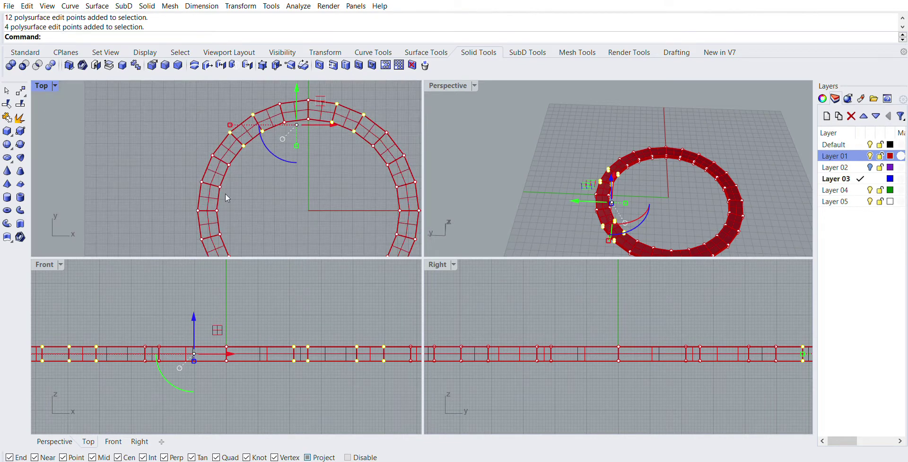
pyautogui.scroll(3, 158, 172)
pyautogui.keyDown('shift'); pyautogui.moveTo(158, 170); pyautogui.dragTo(254, 227); pyautogui.keyUp('shift')
pyautogui.scroll(-2, 227, 199)
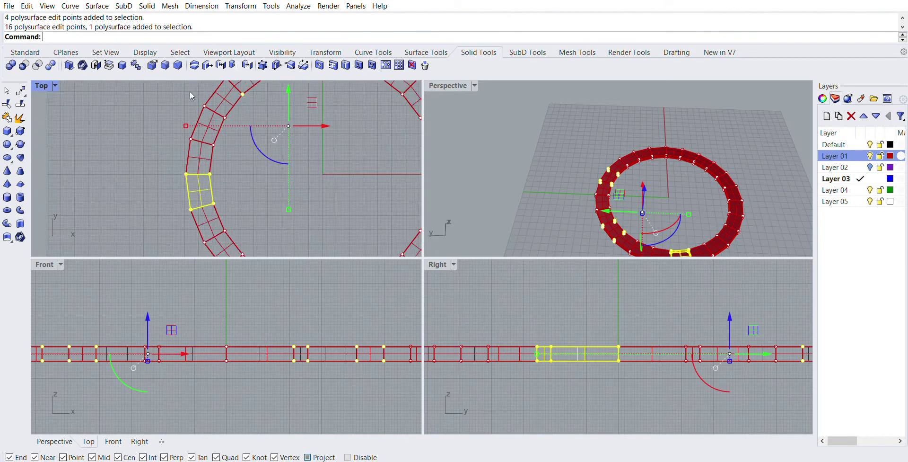
pyautogui.scroll(2, 206, 178)
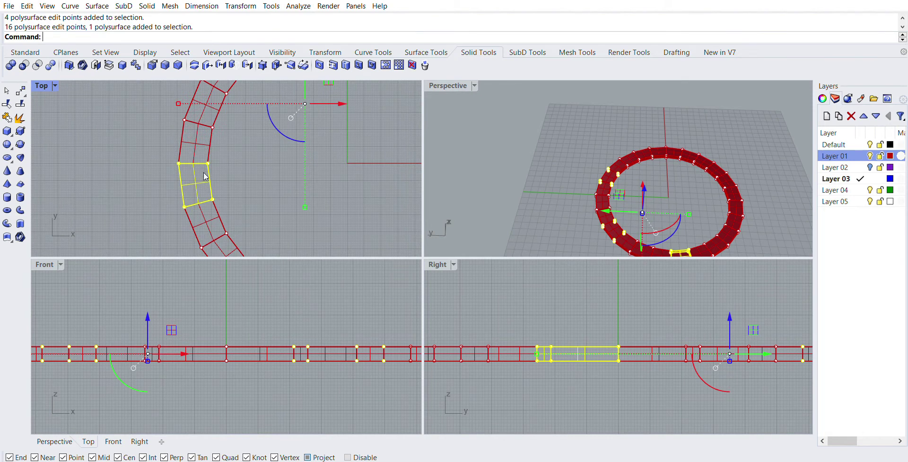
# Remove the whole block just below the X axis from the selection, keeping only its edit points selected
pyautogui.keyDown('ctrl'); pyautogui.click(200, 175); pyautogui.keyUp('ctrl')
pyautogui.scroll(-2, 199, 176)
pyautogui.scroll(3, 204, 211)
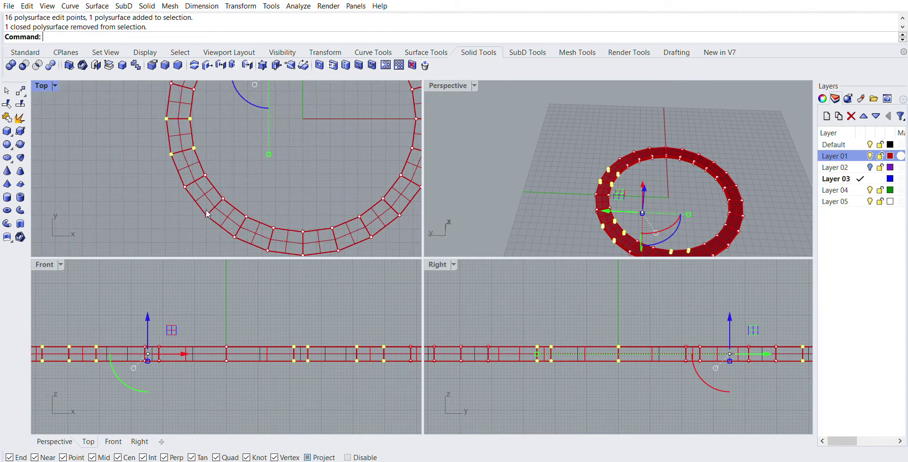
pyautogui.scroll(-2, 183, 144)
pyautogui.scroll(2, 230, 218)
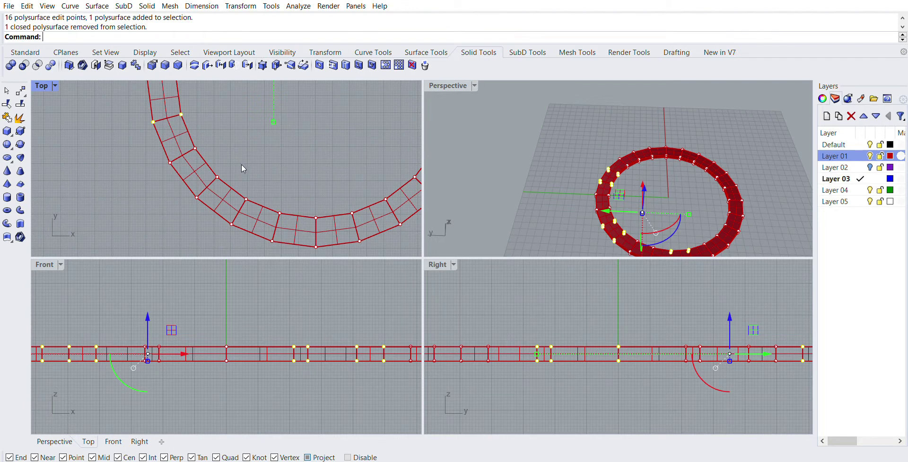
# Add the edit points at both ends of the second block left of the Y axis on the ring's negative-Y side to the selection
pyautogui.moveTo(265, 192); pyautogui.dragTo(265, 194)
pyautogui.scroll(2, 265, 179)
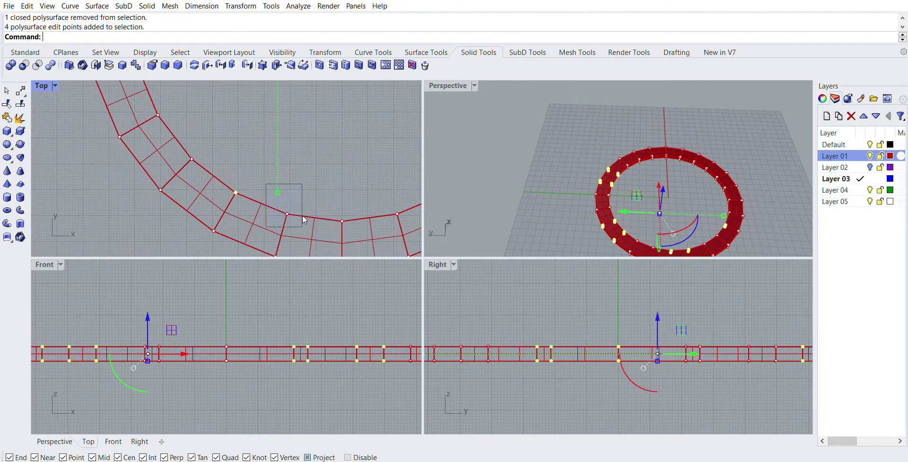
pyautogui.moveTo(302, 215); pyautogui.dragTo(302, 214)
pyautogui.scroll(-2, 292, 165)
pyautogui.scroll(2, 281, 197)
pyautogui.keyDown('shift'); pyautogui.moveTo(281, 185); pyautogui.dragTo(301, 213); pyautogui.keyUp('shift')
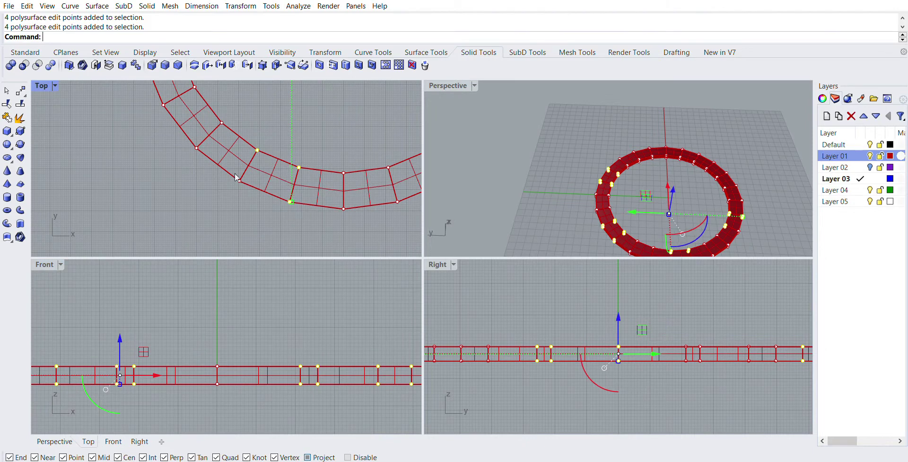
pyautogui.scroll(4, 231, 171)
pyautogui.keyDown('shift'); pyautogui.moveTo(239, 179); pyautogui.dragTo(256, 194); pyautogui.keyUp('shift')
pyautogui.scroll(-10, 167, 160)
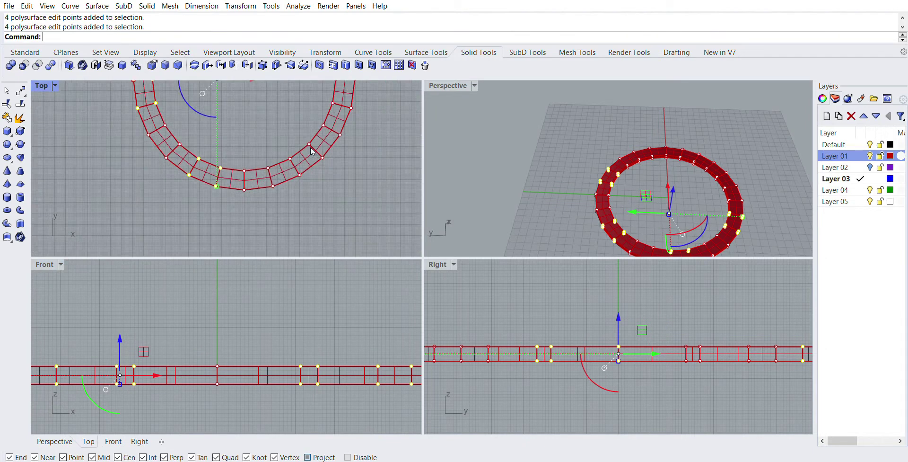
# Add the edit points at both ends of the third block right of the Y axis on the negative-Y side to the selection
pyautogui.scroll(2, 295, 151)
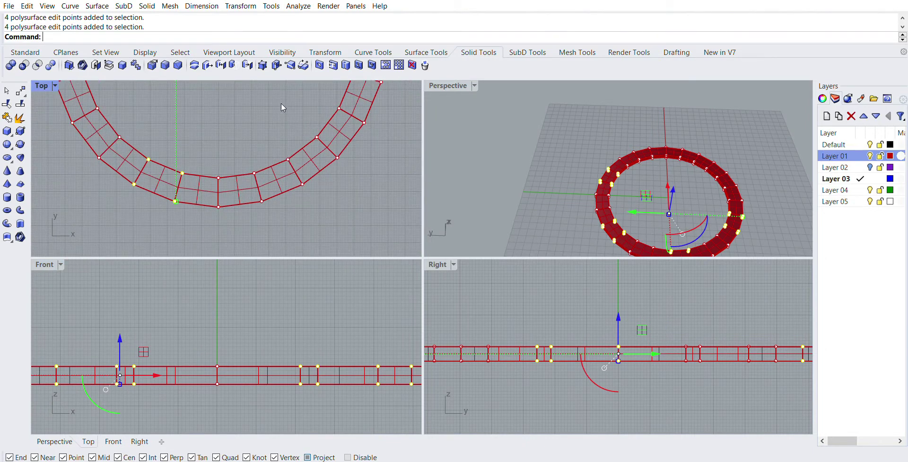
pyautogui.keyDown('shift'); pyautogui.moveTo(282, 108); pyautogui.dragTo(329, 162); pyautogui.keyUp('shift')
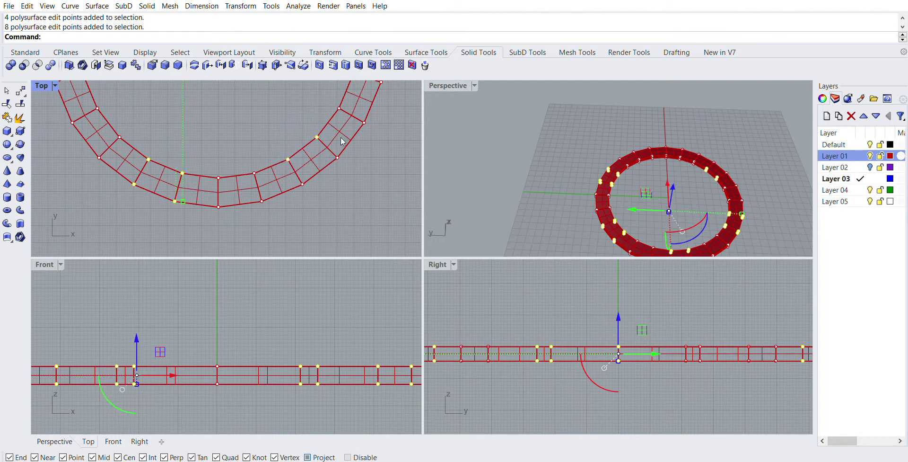
pyautogui.scroll(3, 343, 140)
pyautogui.keyDown('shift'); pyautogui.moveTo(324, 116); pyautogui.dragTo(377, 203); pyautogui.keyUp('shift')
pyautogui.keyDown('shift'); pyautogui.moveTo(263, 190); pyautogui.dragTo(298, 215); pyautogui.keyUp('shift')
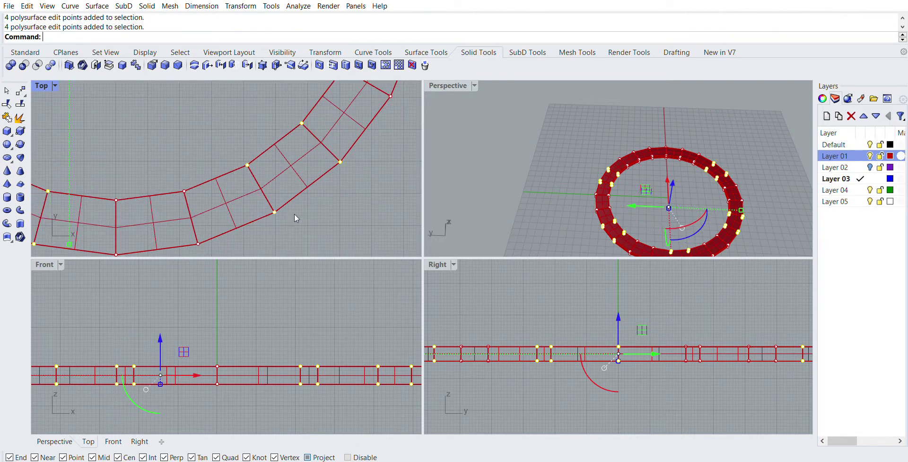
# Add the edit points at both ends of the block just below the X axis on the positive-X side to the selection
pyautogui.scroll(-3, 290, 213)
pyautogui.scroll(3, 325, 148)
pyautogui.scroll(2, 316, 128)
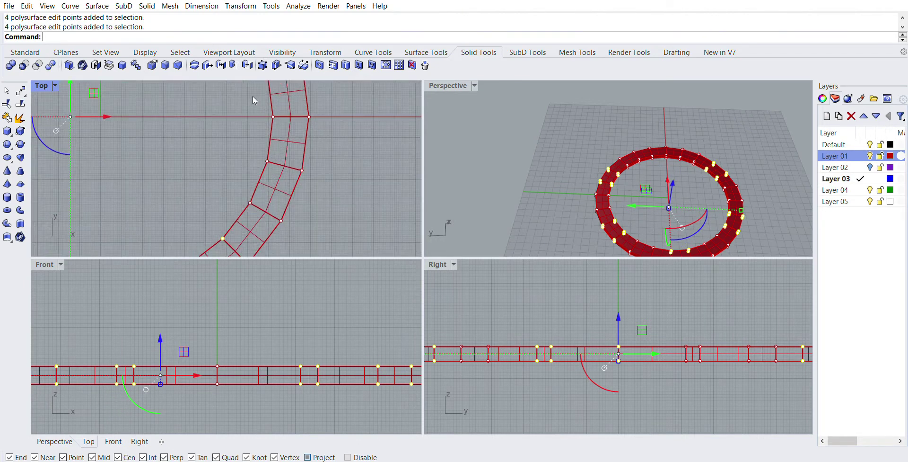
pyautogui.keyDown('shift'); pyautogui.moveTo(252, 112); pyautogui.dragTo(346, 135); pyautogui.keyUp('shift')
pyautogui.keyDown('shift'); pyautogui.moveTo(251, 143); pyautogui.dragTo(345, 186); pyautogui.keyUp('shift')
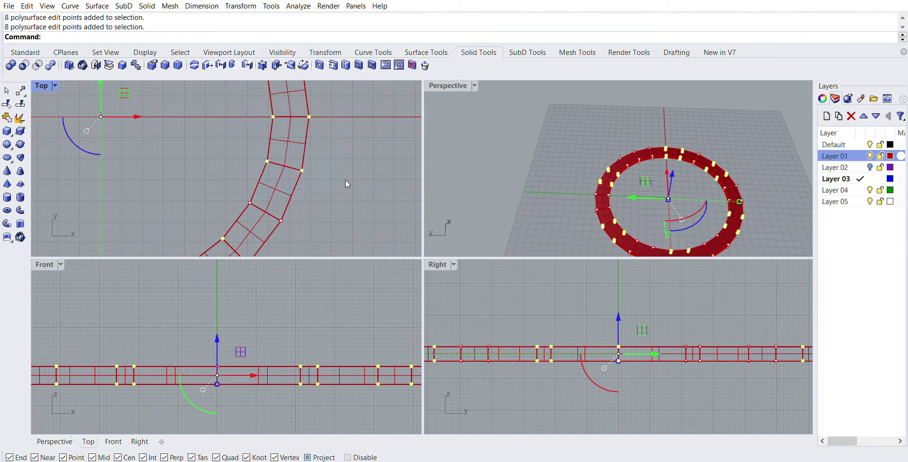
pyautogui.scroll(-3, 316, 166)
pyautogui.scroll(3, 278, 184)
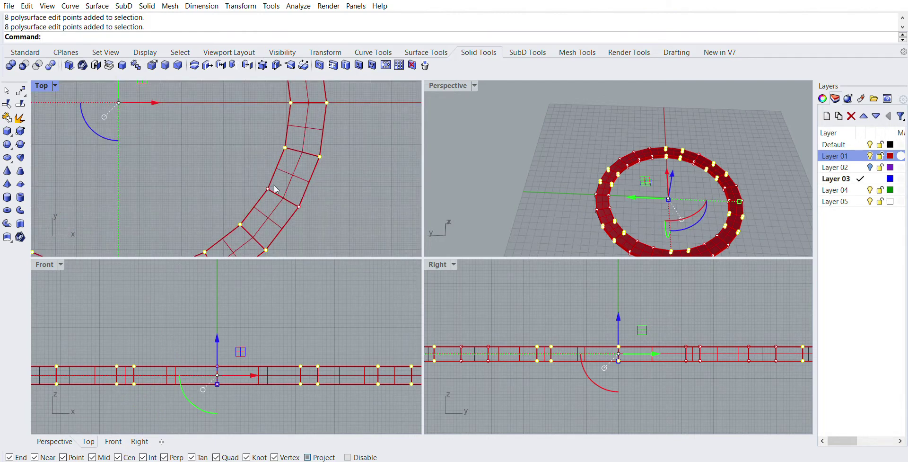
# Deselect that block's lower end points and add the upper end points of the block just above the X axis instead
pyautogui.scroll(-3, 293, 199)
pyautogui.scroll(3, 308, 157)
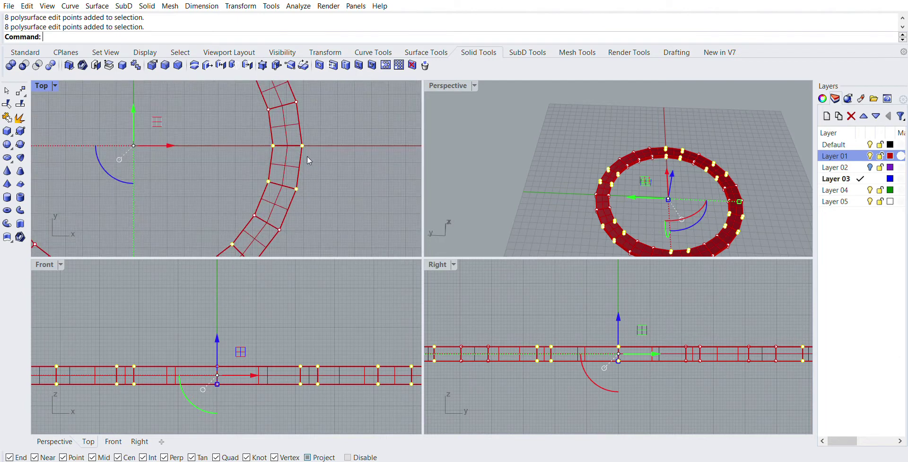
pyautogui.keyDown('ctrl'); pyautogui.moveTo(256, 171); pyautogui.dragTo(322, 198); pyautogui.keyUp('ctrl')
pyautogui.keyDown('shift'); pyautogui.moveTo(233, 88); pyautogui.dragTo(356, 112); pyautogui.keyUp('shift')
pyautogui.scroll(-3, 305, 163)
pyautogui.scroll(2, 296, 123)
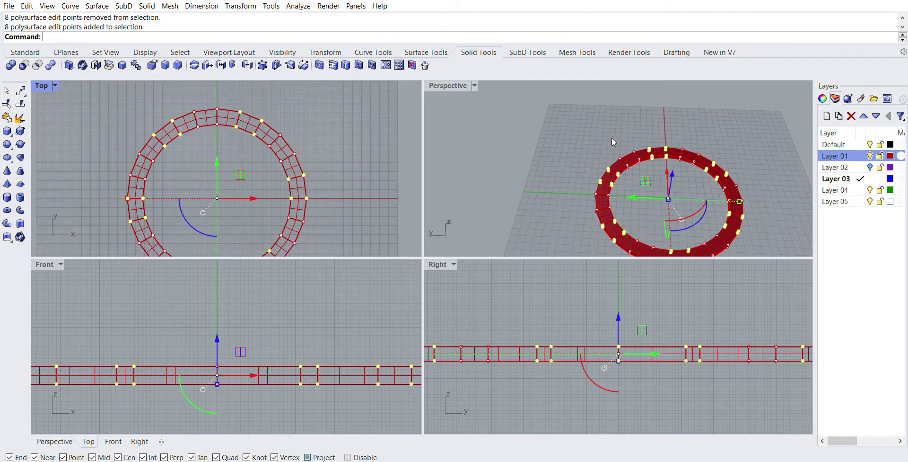
# Raise the selected edit points of the red ring along Z in the Perspective view and clear the point selection
pyautogui.scroll(-6, 591, 134)
pyautogui.moveTo(590, 135); pyautogui.dragTo(632, 142, button='right')
pyautogui.scroll(8, 635, 152)
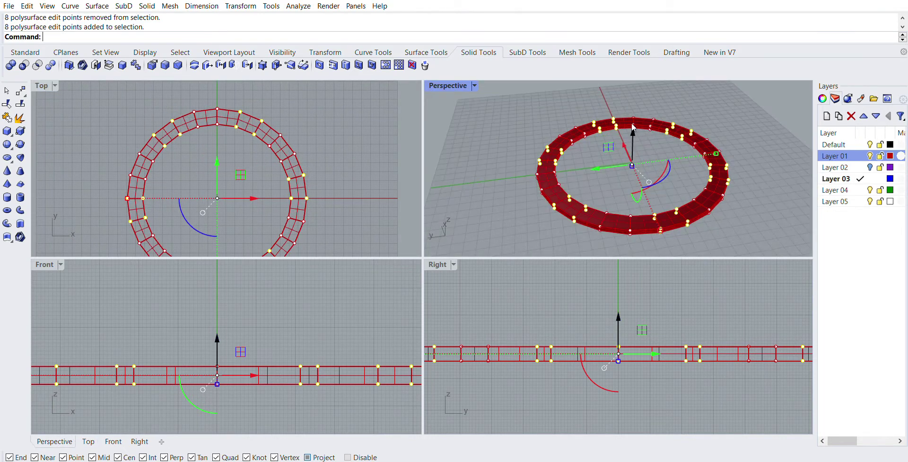
pyautogui.moveTo(632, 126); pyautogui.dragTo(645, 100)
pyautogui.moveTo(641, 169); pyautogui.dragTo(593, 143, button='right')
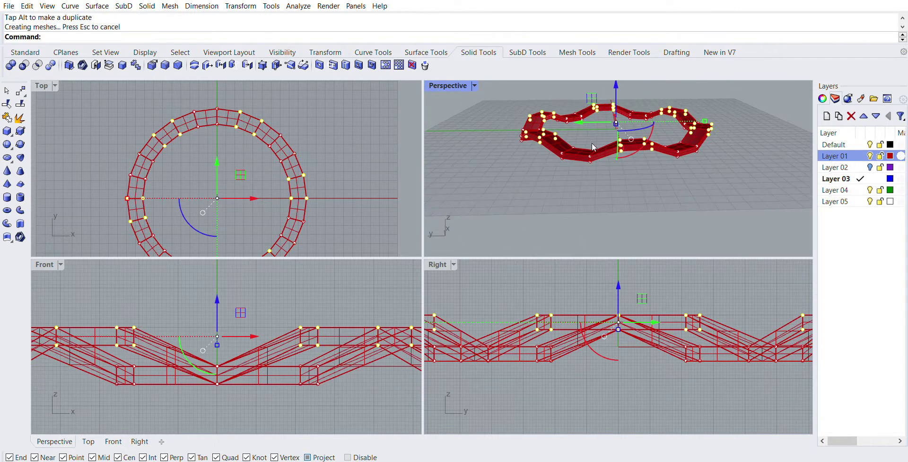
pyautogui.click(670, 166)
pyautogui.moveTo(670, 166); pyautogui.dragTo(656, 185, button='right')
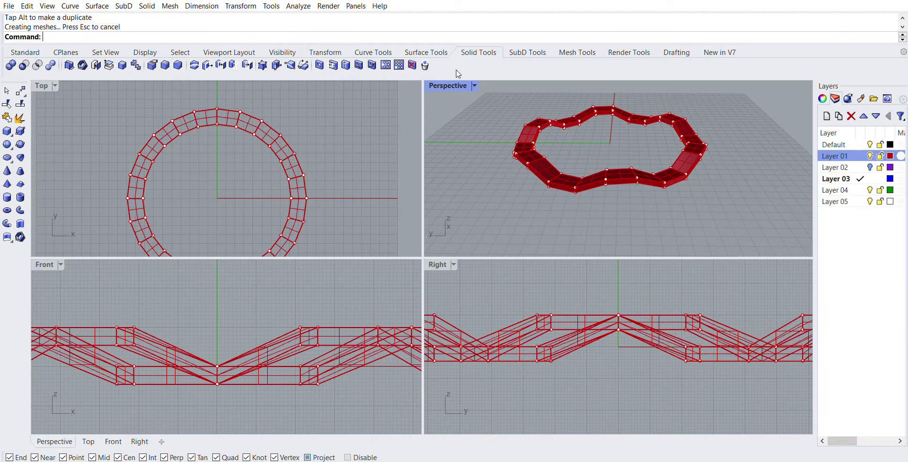
# Maximize the Perspective view and merge all 24 red ring blocks into one solid with Boolean Union
pyautogui.hotkey('ctrl', 'm')
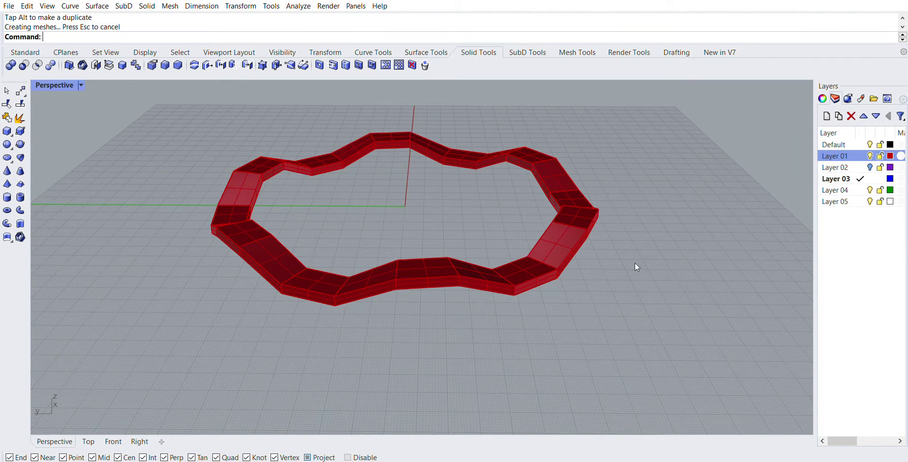
pyautogui.moveTo(810, 384); pyautogui.dragTo(191, 93)
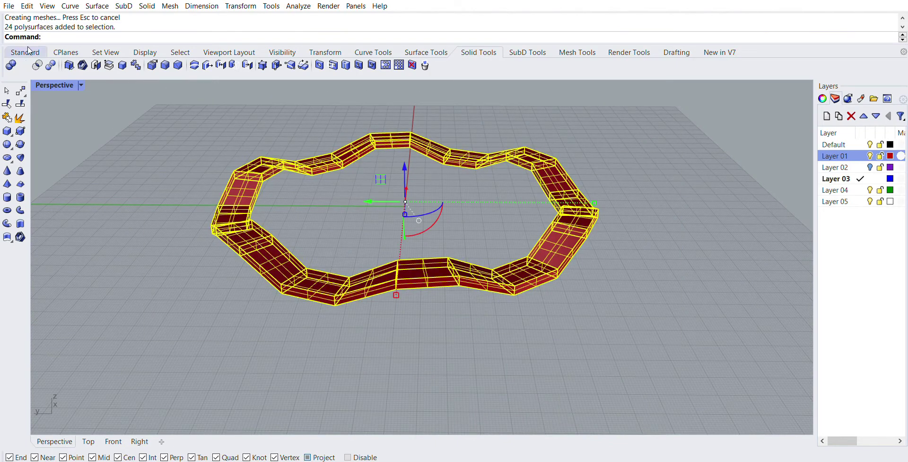
pyautogui.click(10, 63)
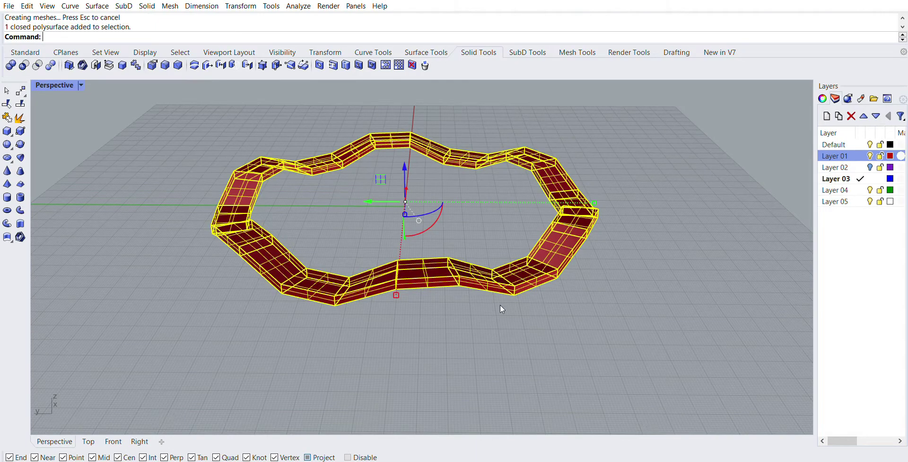
pyautogui.click(544, 245)
pyautogui.moveTo(544, 243); pyautogui.dragTo(602, 233, button='right')
# Switch visibility from Layer 01 to Layer 02 and delete the leftover open polysurface on top of the purple ring
pyautogui.click(870, 155)
pyautogui.click(869, 167)
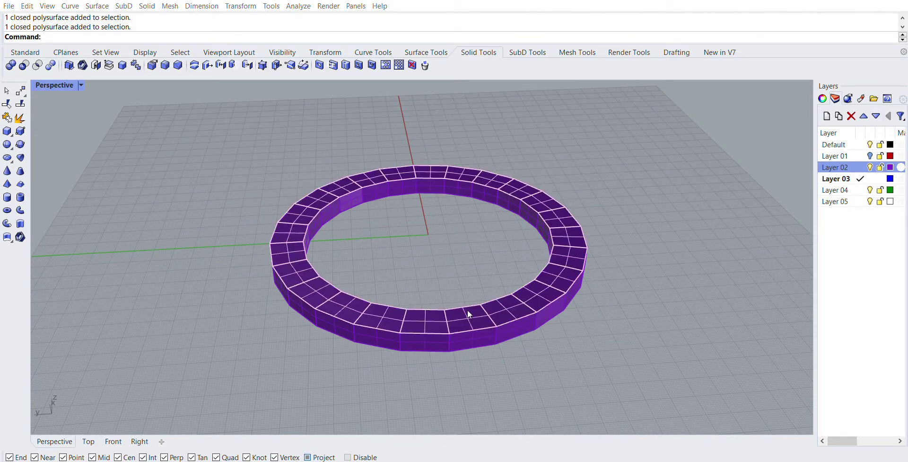
pyautogui.click(519, 293)
pyautogui.click(483, 295)
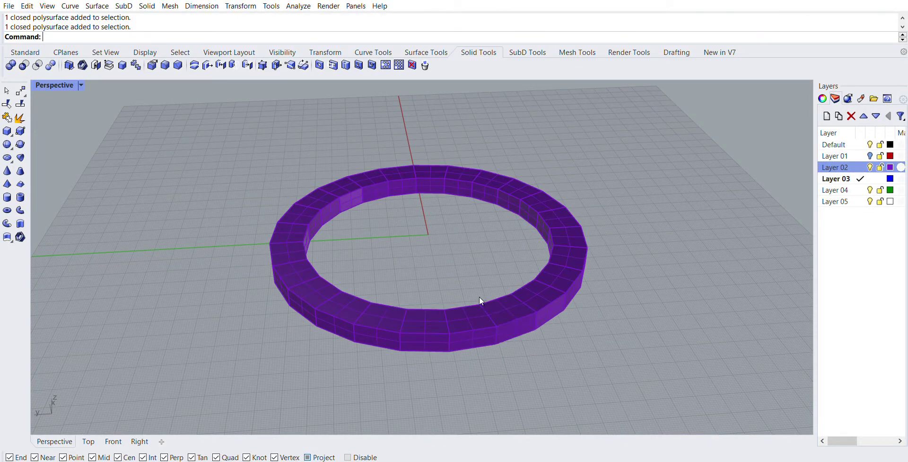
pyautogui.click(479, 302)
pyautogui.click(538, 336)
pyautogui.press('Delete')
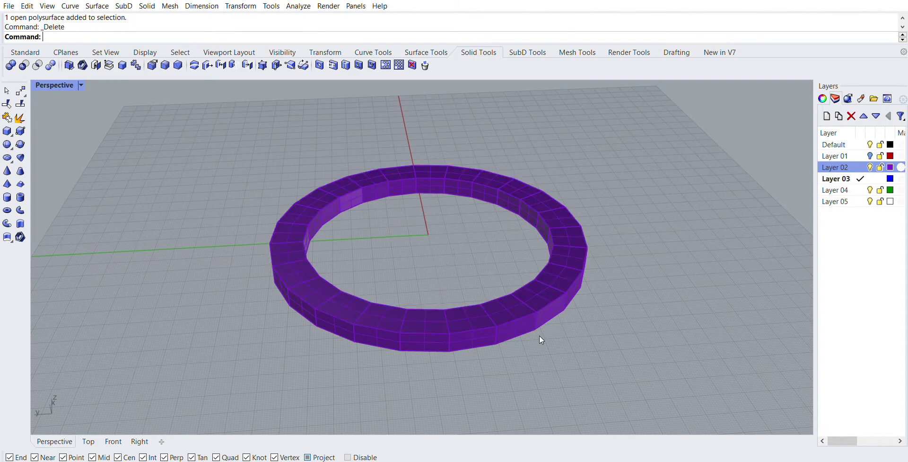
# Turn on the solid edit points of all 24 purple ring blocks and restore the four-viewport layout
pyautogui.moveTo(651, 376); pyautogui.dragTo(221, 140)
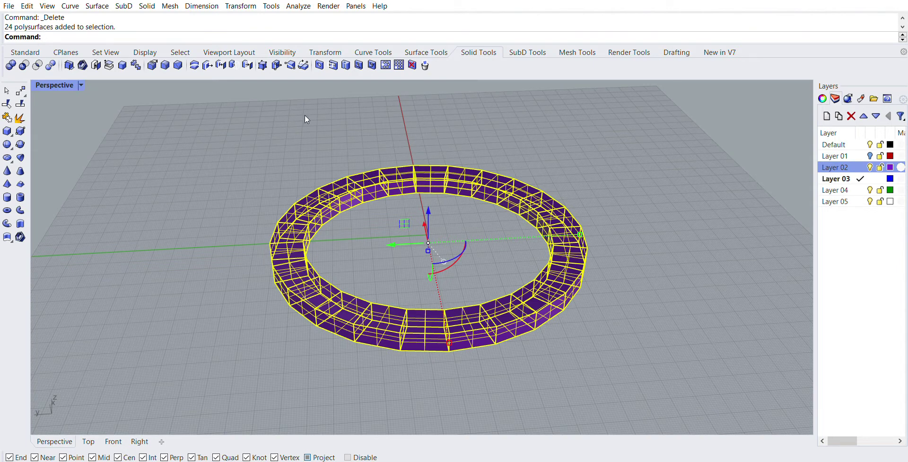
pyautogui.click(264, 65)
pyautogui.doubleClick(74, 83)
# In the Top view, select the edit points at both ends of the second purple block right of the positive Y axis
pyautogui.scroll(5, 235, 124)
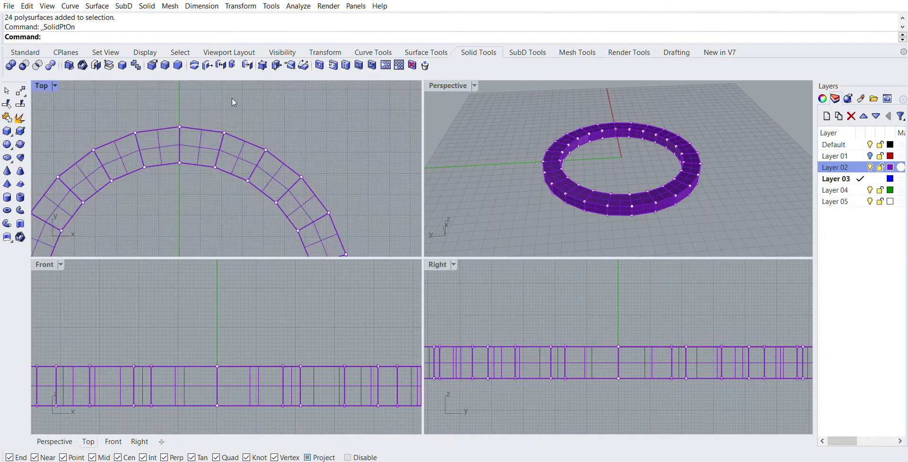
pyautogui.moveTo(214, 103); pyautogui.dragTo(280, 142)
pyautogui.scroll(4, 256, 156)
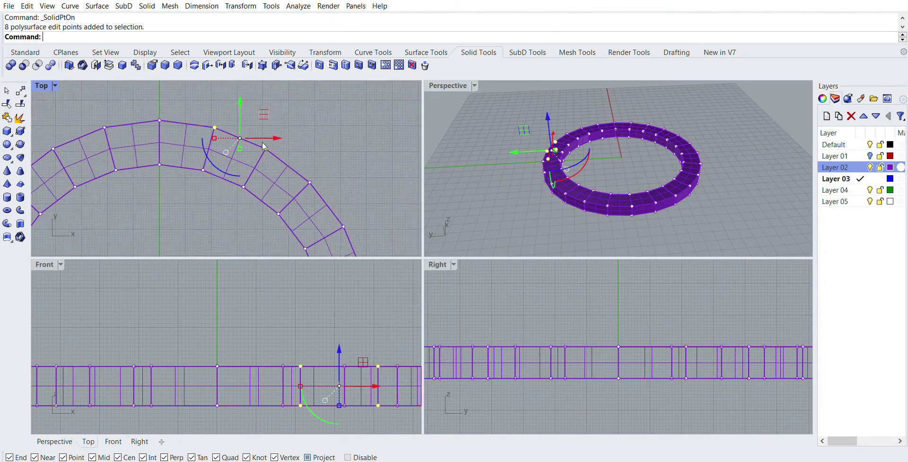
pyautogui.moveTo(170, 154); pyautogui.dragTo(250, 222)
pyautogui.scroll(-3, 208, 141)
pyautogui.scroll(2, 205, 134)
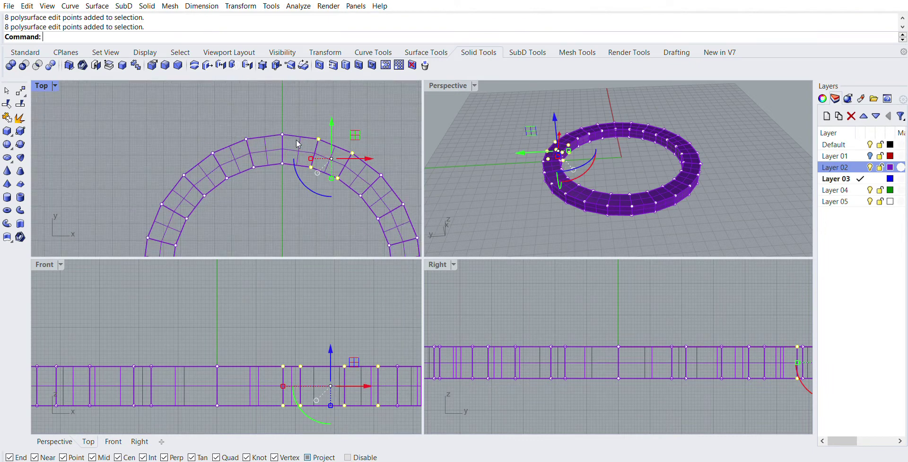
# Add the edit points at both ends of the third purple block left of the positive Y axis to the selection
pyautogui.moveTo(167, 131); pyautogui.dragTo(222, 185)
pyautogui.scroll(4, 158, 156)
pyautogui.keyDown('shift'); pyautogui.moveTo(121, 149); pyautogui.dragTo(202, 230); pyautogui.keyUp('shift')
# Add the edit points at both ends of the purple block just below the X axis on the negative-X side to the selection
pyautogui.scroll(-2, 198, 117)
pyautogui.scroll(-7, 203, 115)
pyautogui.scroll(5, 167, 202)
pyautogui.scroll(-3, 164, 129)
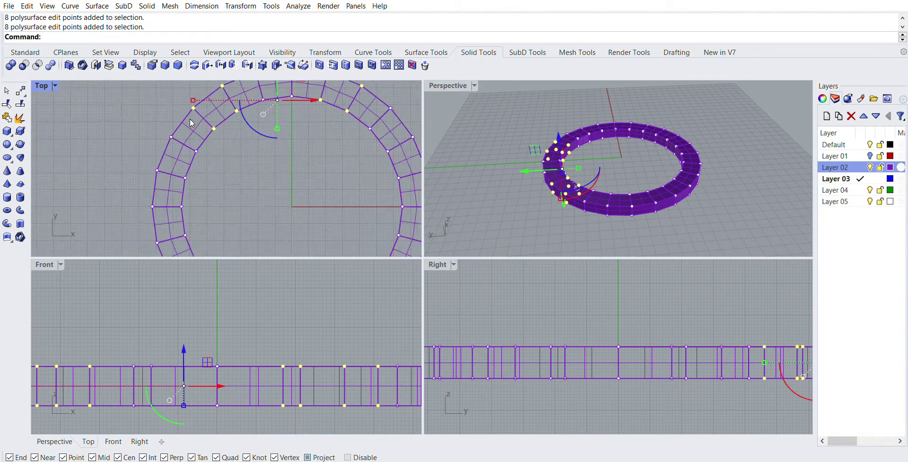
pyautogui.keyDown('shift'); pyautogui.moveTo(137, 170); pyautogui.dragTo(208, 192); pyautogui.keyUp('shift')
pyautogui.scroll(-4, 164, 135)
pyautogui.scroll(6, 163, 203)
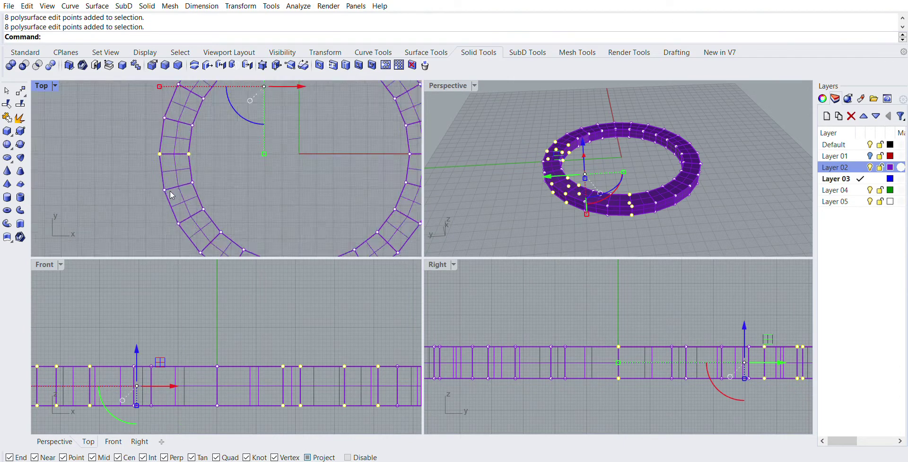
pyautogui.keyDown('shift'); pyautogui.moveTo(137, 170); pyautogui.dragTo(244, 201); pyautogui.keyUp('shift')
# Add the edit points at both ends of the second purple block left of the negative Y axis to the selection
pyautogui.scroll(-4, 256, 185)
pyautogui.scroll(5, 211, 157)
pyautogui.scroll(3, 199, 189)
pyautogui.scroll(-4, 265, 199)
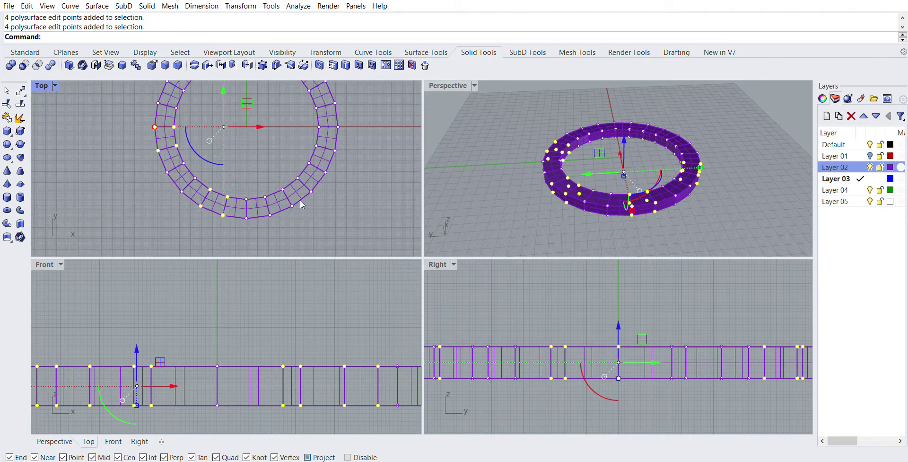
# Add the edit points at both ends of the third purple block right of the negative Y axis to the selection
pyautogui.scroll(4, 301, 195)
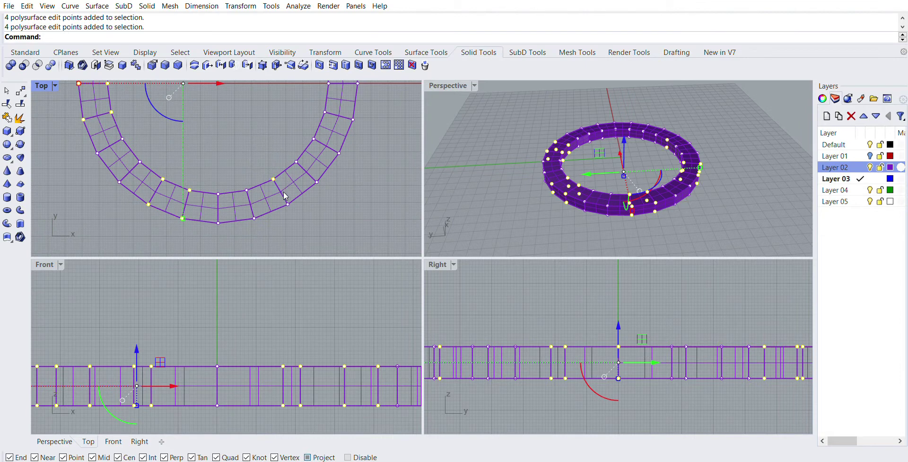
pyautogui.scroll(3, 283, 195)
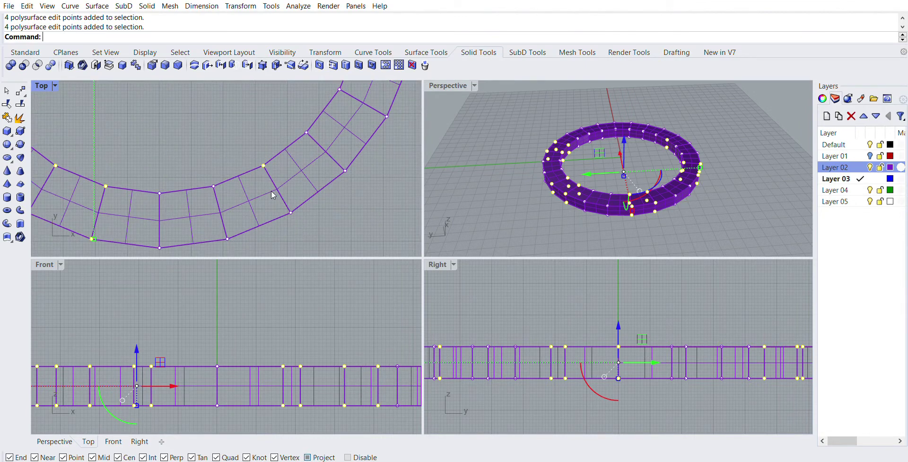
pyautogui.keyDown('shift'); pyautogui.moveTo(271, 201); pyautogui.dragTo(328, 237); pyautogui.keyUp('shift')
pyautogui.keyDown('shift'); pyautogui.moveTo(293, 149); pyautogui.dragTo(330, 114); pyautogui.keyUp('shift')
# Add the edit points at both ends of the purple block just above the X axis on the positive-X side to the selection
pyautogui.scroll(-6, 360, 191)
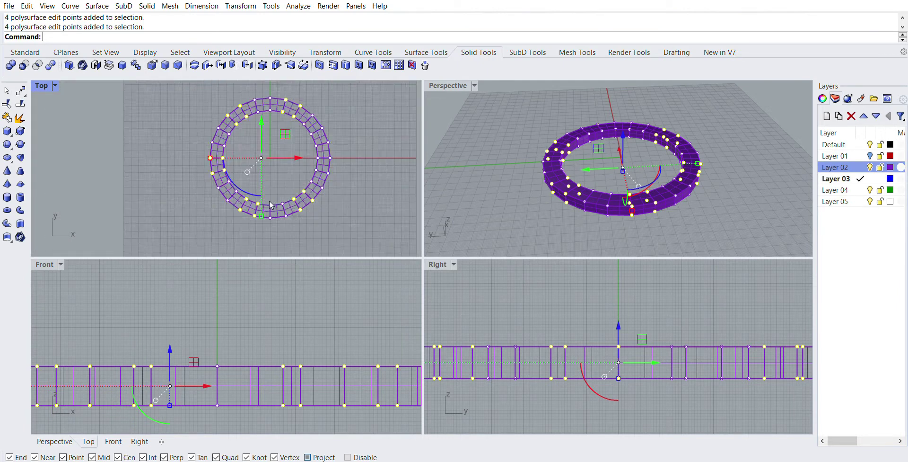
pyautogui.scroll(3, 329, 154)
pyautogui.moveTo(268, 127); pyautogui.dragTo(322, 145)
pyautogui.scroll(2, 312, 126)
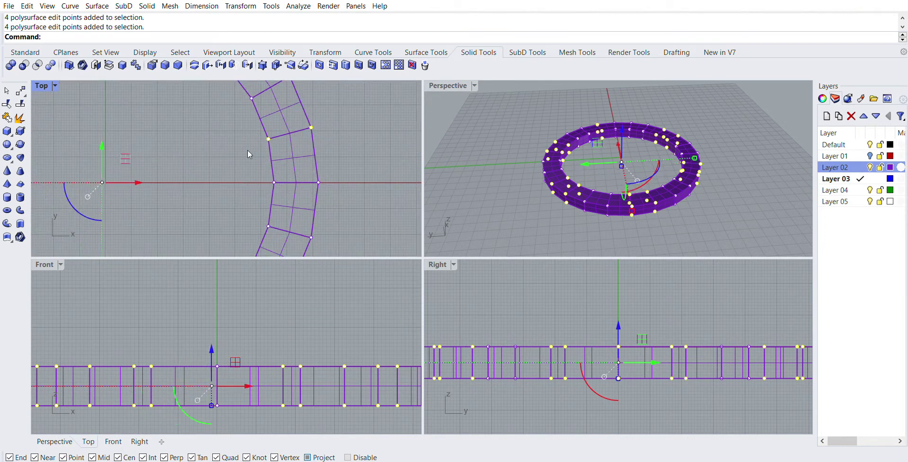
pyautogui.moveTo(249, 161); pyautogui.dragTo(345, 188)
# Lower the selected edit points of the purple ring along Z in the Perspective view
pyautogui.scroll(-3, 333, 168)
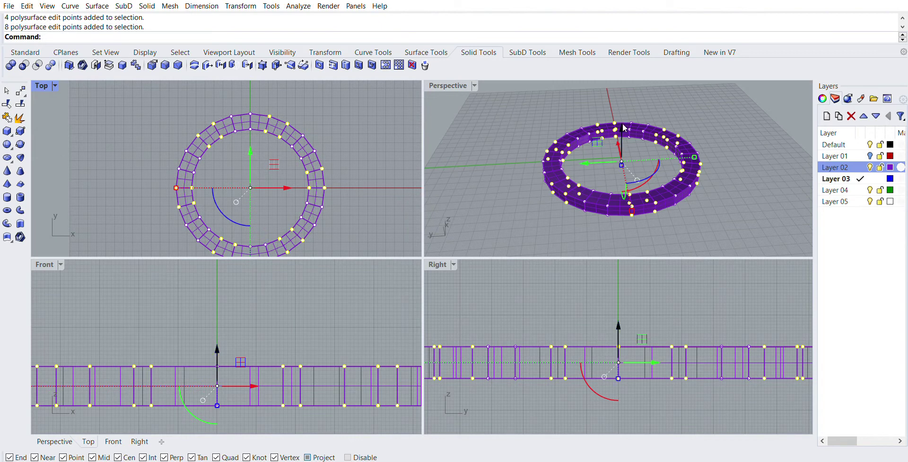
pyautogui.moveTo(623, 121); pyautogui.dragTo(630, 133)
pyautogui.moveTo(630, 133); pyautogui.dragTo(679, 120, button='right')
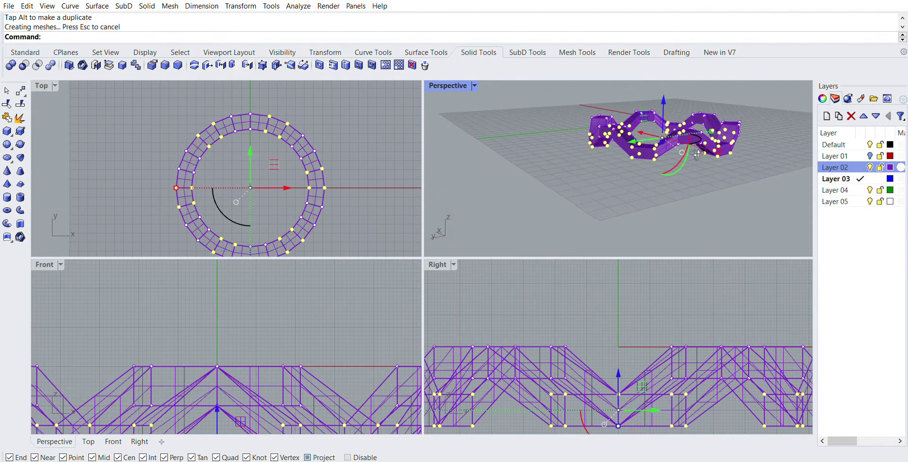
# Raise the selected edit points of the purple ring slightly along Z and turn the edit points off
pyautogui.scroll(-5, 672, 109)
pyautogui.scroll(2, 648, 84)
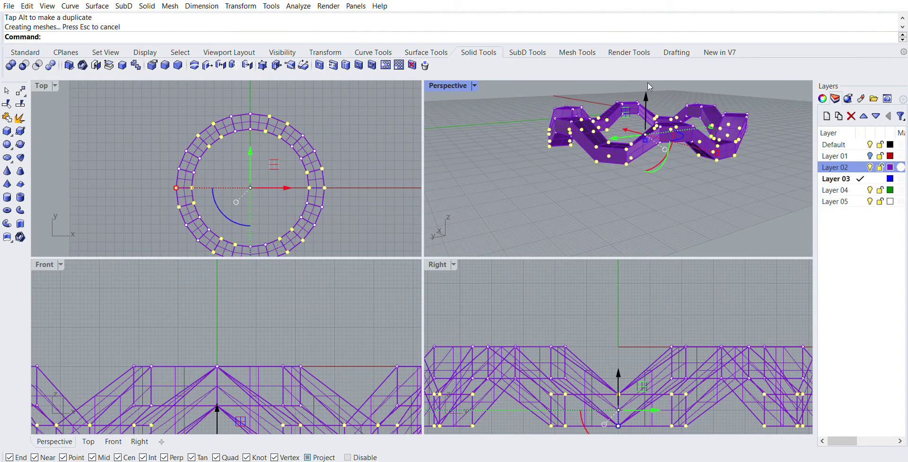
pyautogui.moveTo(647, 84); pyautogui.dragTo(651, 77)
pyautogui.moveTo(677, 182); pyautogui.dragTo(450, 78, button='right')
pyautogui.press('Escape')
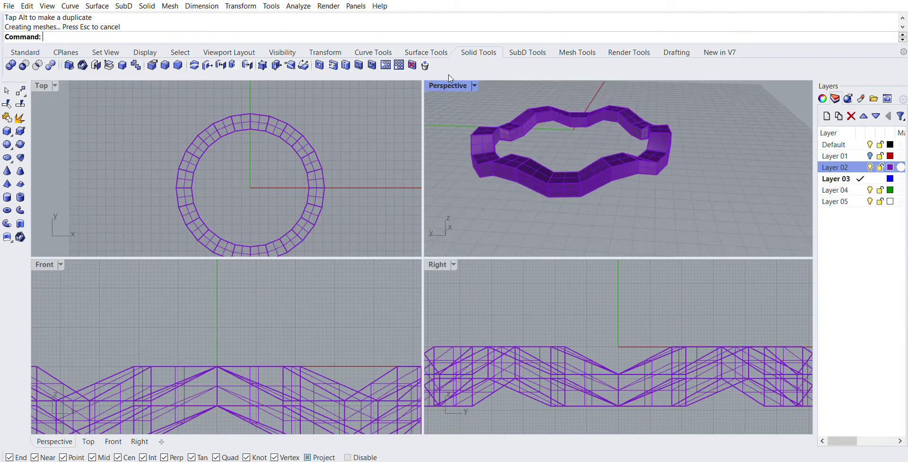
# Merge all the purple blocks into one solid ring with Boolean Union
pyautogui.doubleClick(457, 85)
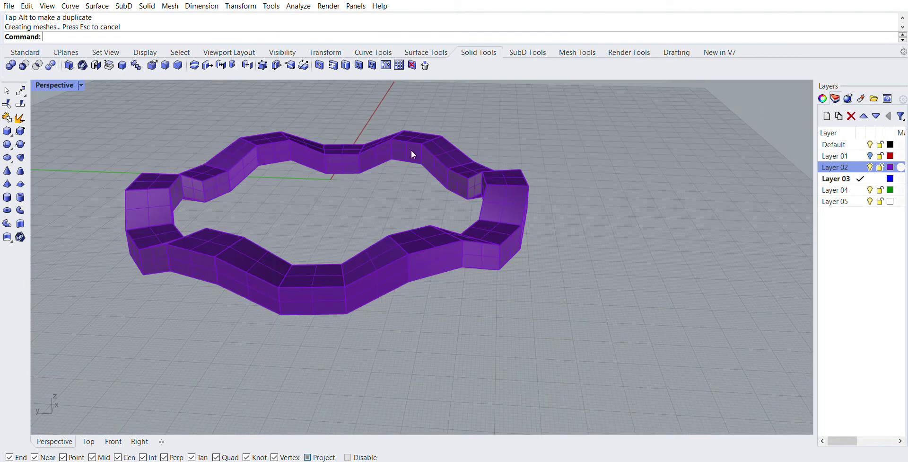
pyautogui.scroll(-5, 411, 150)
pyautogui.moveTo(491, 254); pyautogui.dragTo(266, 128)
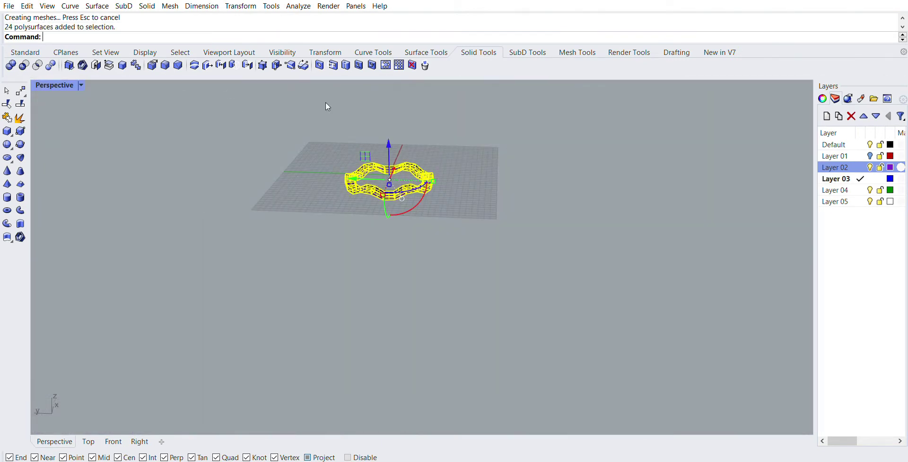
pyautogui.scroll(5, 405, 156)
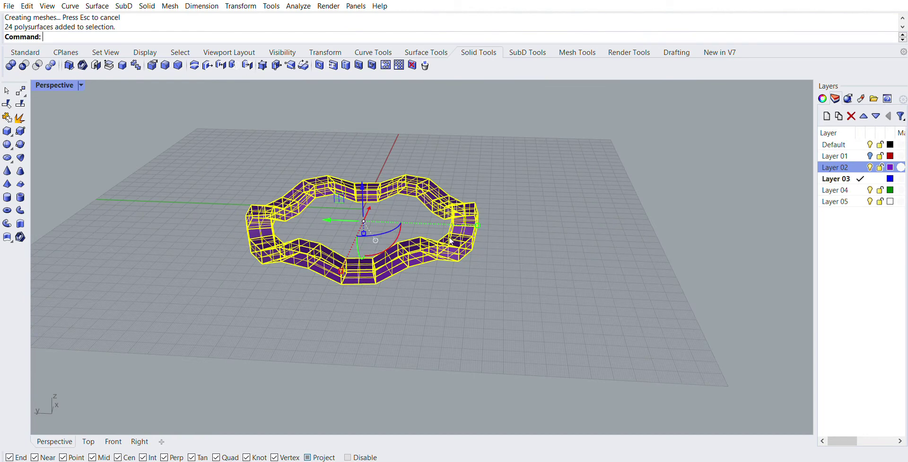
pyautogui.click(11, 63)
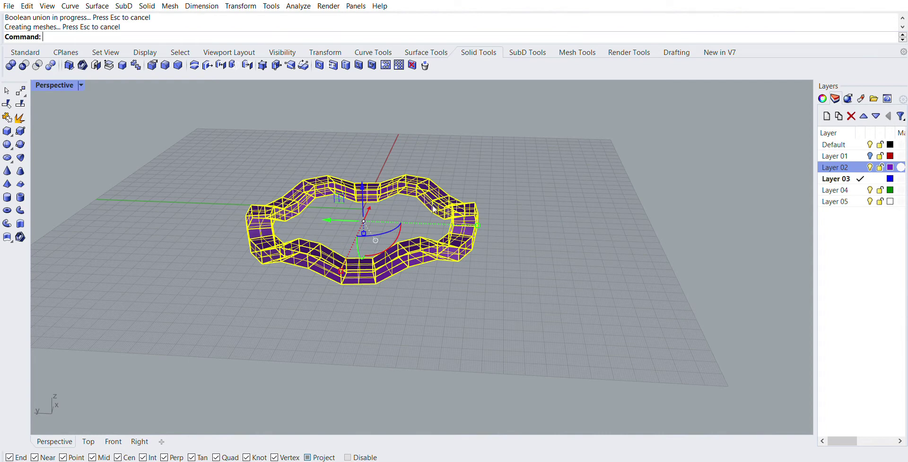
pyautogui.click(556, 188)
pyautogui.click(440, 243)
pyautogui.press('Escape')
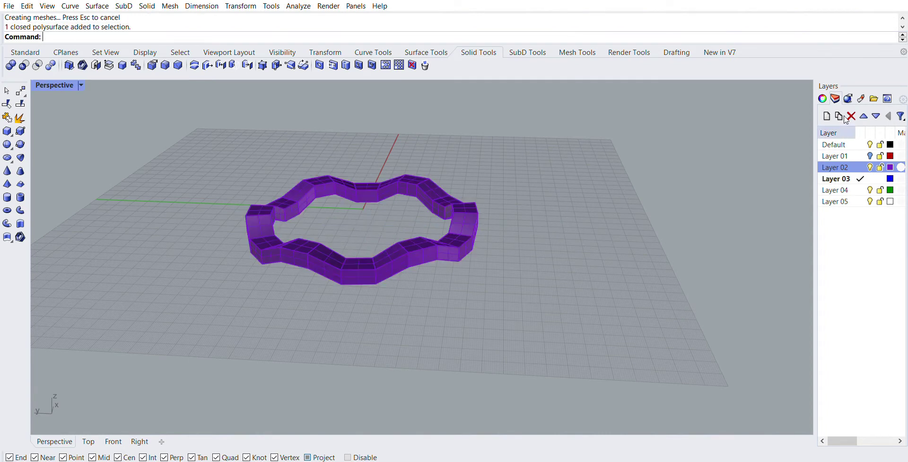
# Show Layer 01 to view the red ring together with the purple ring
pyautogui.click(870, 156)
pyautogui.moveTo(507, 262); pyautogui.dragTo(553, 245, button='right')
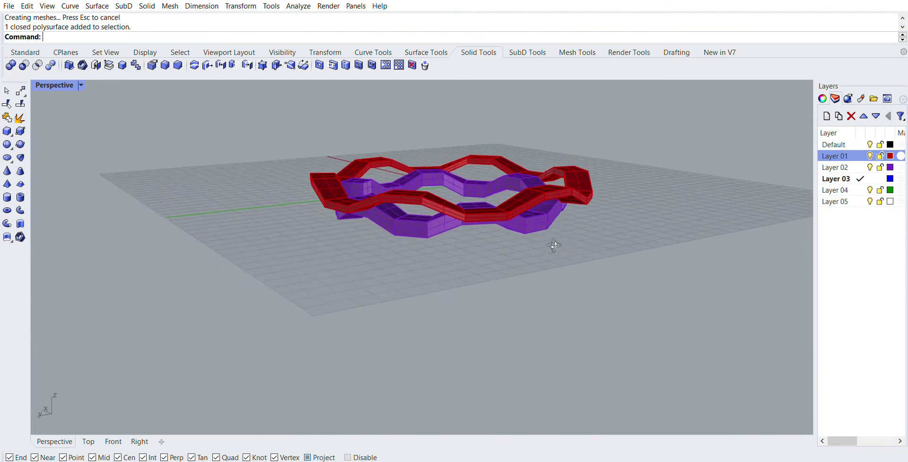
pyautogui.doubleClick(57, 85)
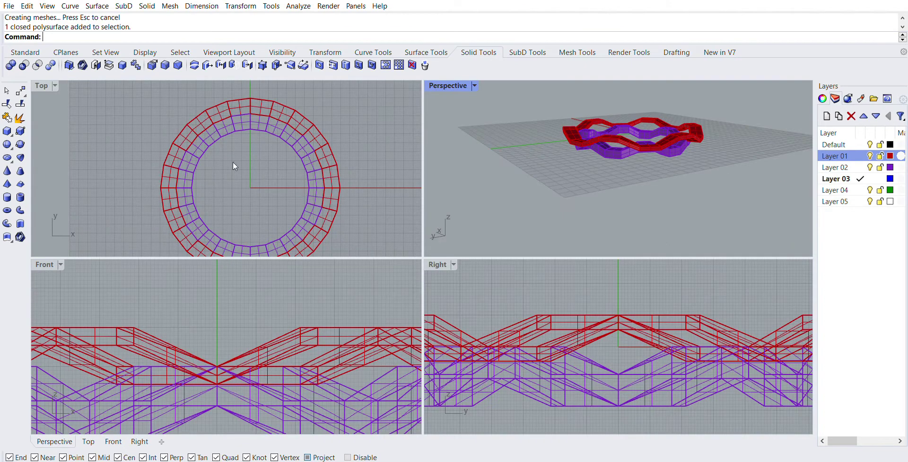
# Move both rings straight up in the Right view until the purple ring's base rests on the ground plane
pyautogui.scroll(-3, 609, 385)
pyautogui.scroll(6, 618, 387)
pyautogui.moveTo(605, 374); pyautogui.dragTo(471, 267)
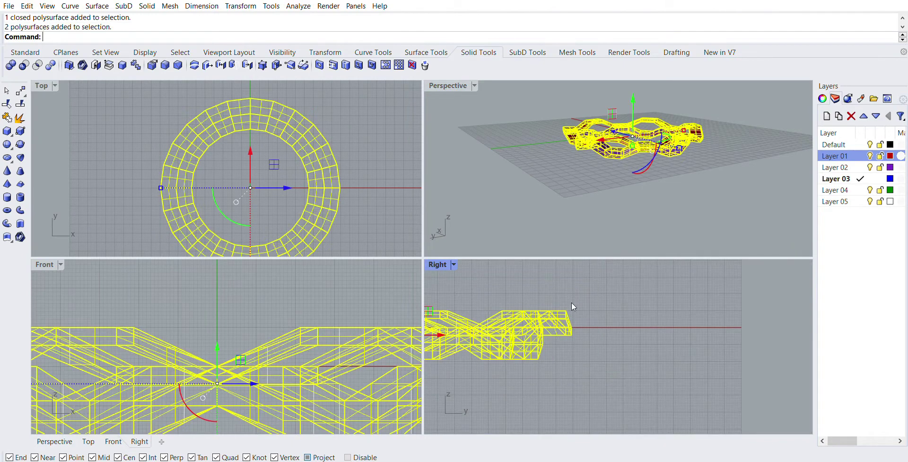
pyautogui.scroll(5, 565, 322)
pyautogui.scroll(-9, 690, 378)
pyautogui.moveTo(544, 328); pyautogui.dragTo(554, 306)
pyautogui.scroll(4, 657, 334)
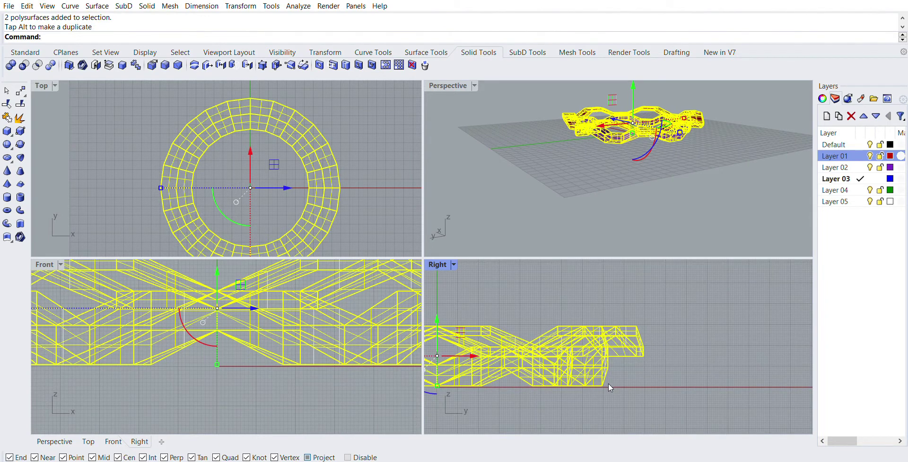
# Create a linear array of 7 items from the two rings, stacked upward from the purple ring's base at the pair's height
pyautogui.click(25, 52)
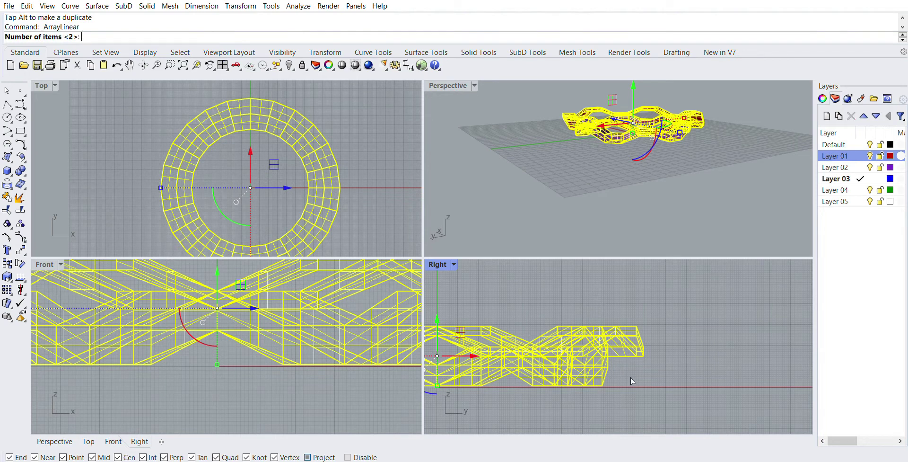
pyautogui.press('Return')
pyautogui.click(602, 386)
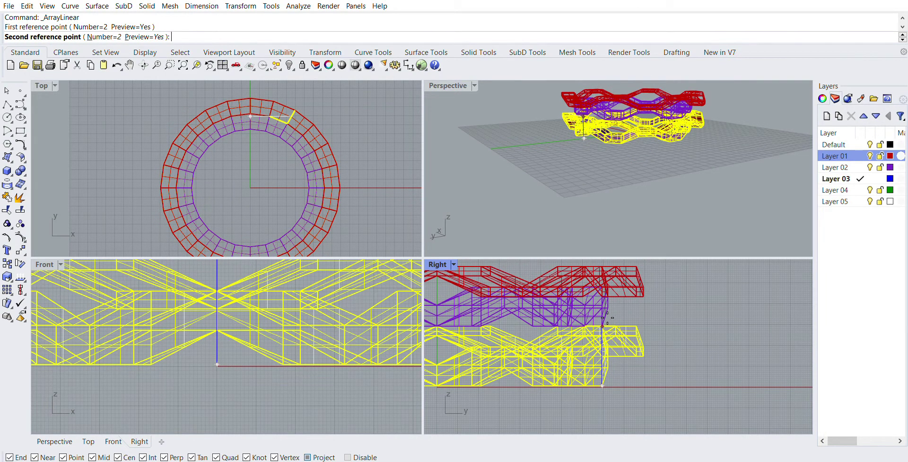
pyautogui.click(111, 36)
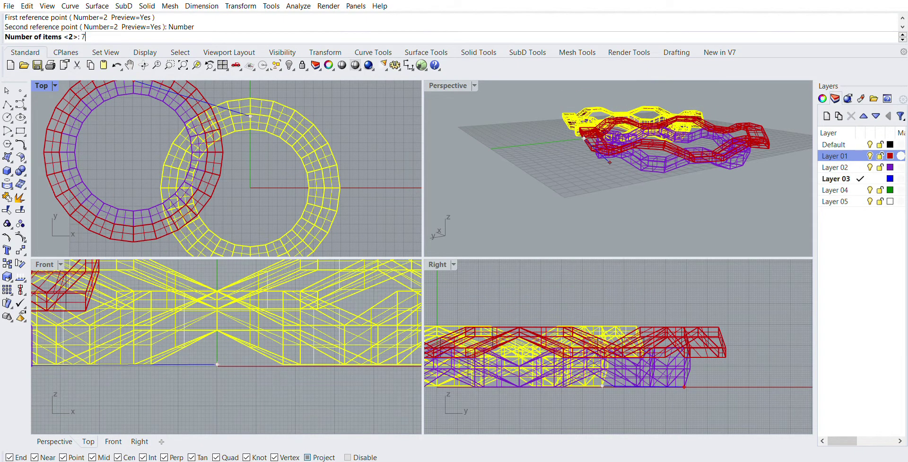
pyautogui.write('7')
pyautogui.press('Return')
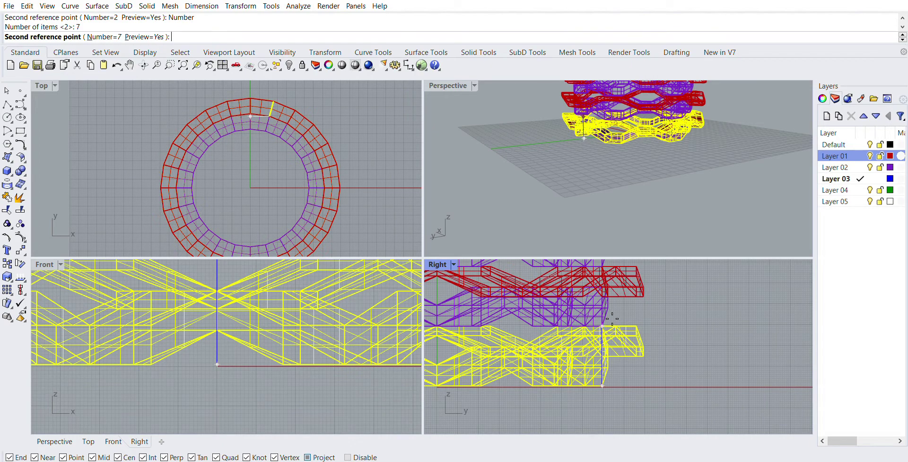
pyautogui.scroll(-5, 612, 321)
pyautogui.scroll(3, 610, 331)
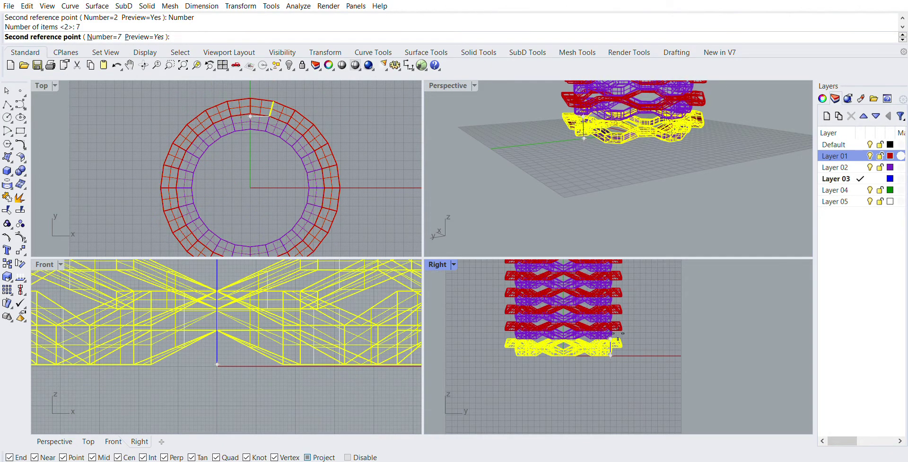
pyautogui.click(618, 334)
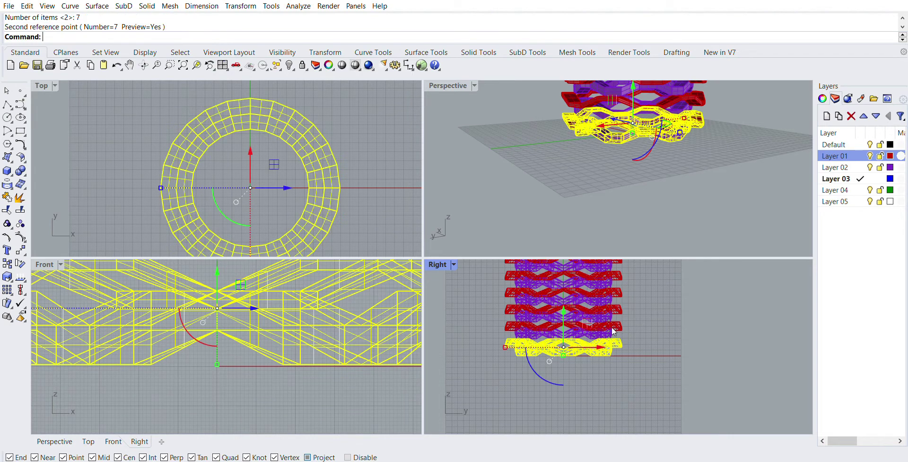
pyautogui.click(641, 161)
pyautogui.scroll(-3, 644, 214)
pyautogui.scroll(3, 657, 200)
pyautogui.scroll(-3, 587, 168)
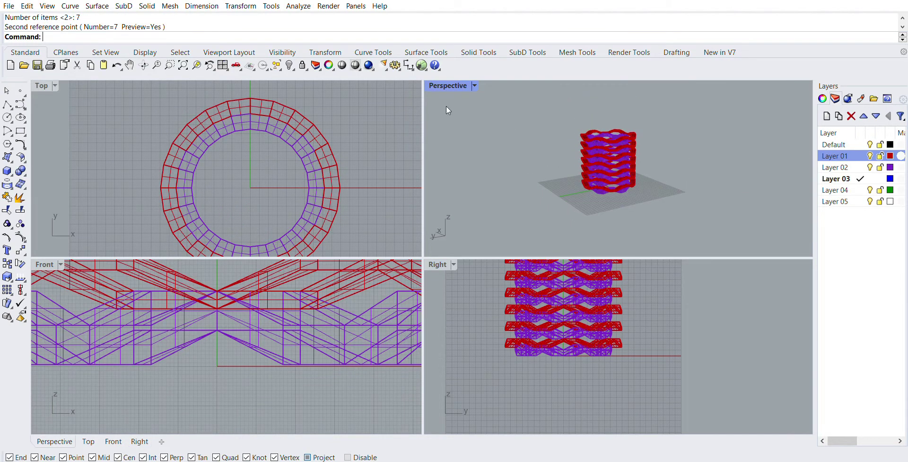
# Apply CageEdit to all stacked rings using a World bounding box, 4 points and degree 3 in X, Y and Z, and the Global region
pyautogui.doubleClick(448, 81)
pyautogui.scroll(5, 428, 195)
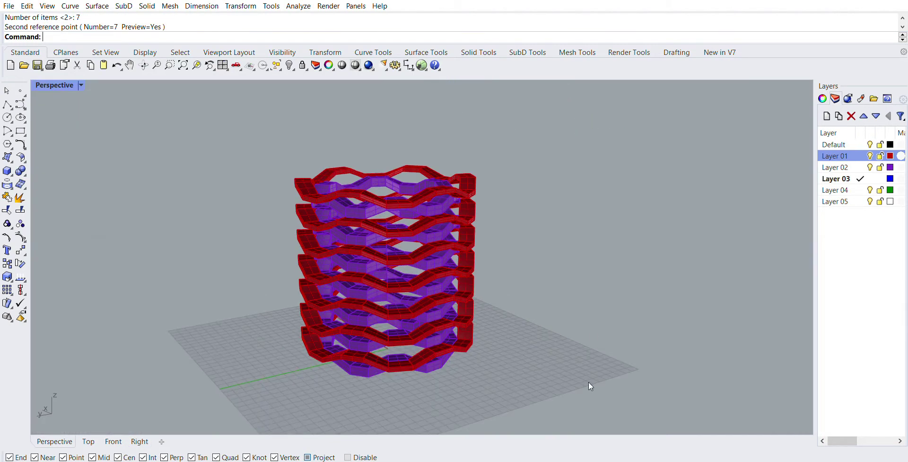
pyautogui.moveTo(589, 382); pyautogui.dragTo(210, 73)
pyautogui.write('Cage')
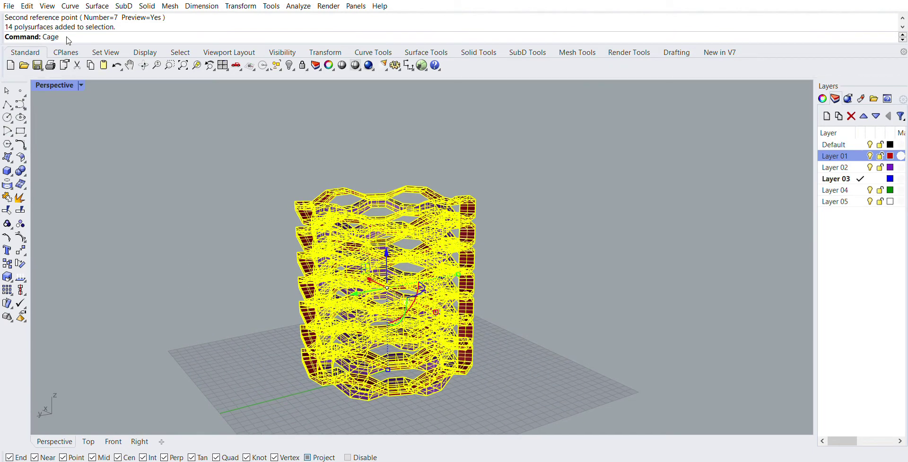
pyautogui.press('Return')
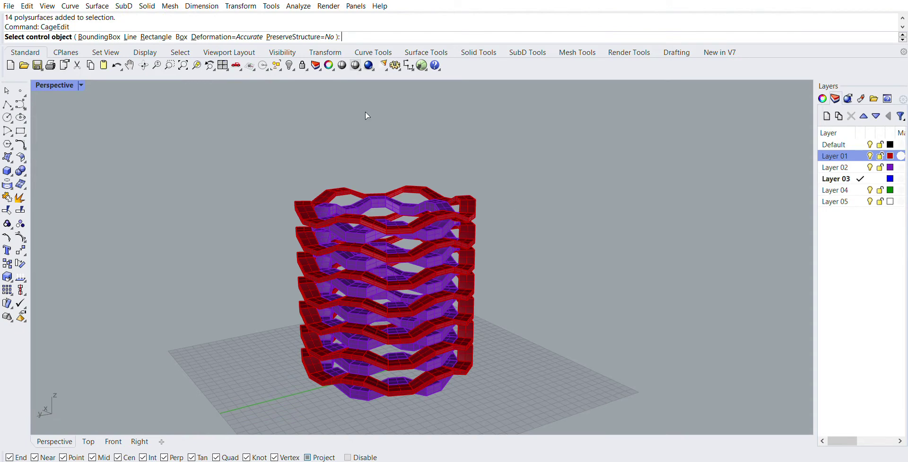
pyautogui.click(90, 37)
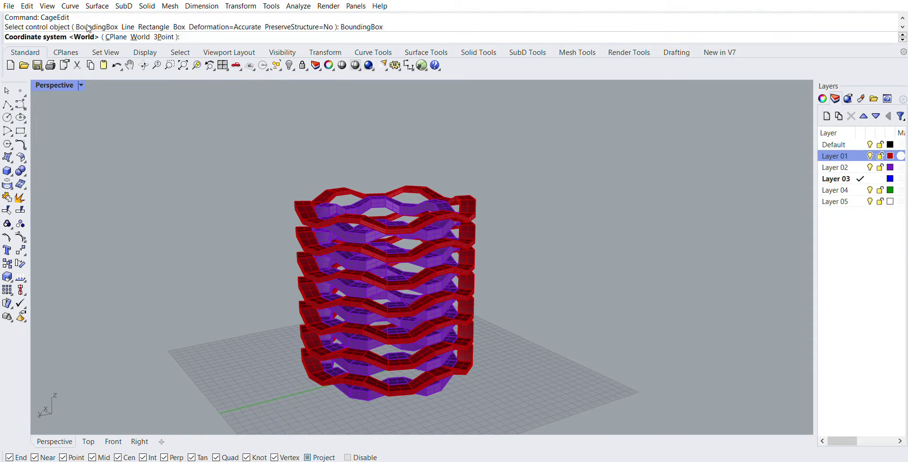
pyautogui.press('Return')
pyautogui.press('Return')
pyautogui.press('Return')
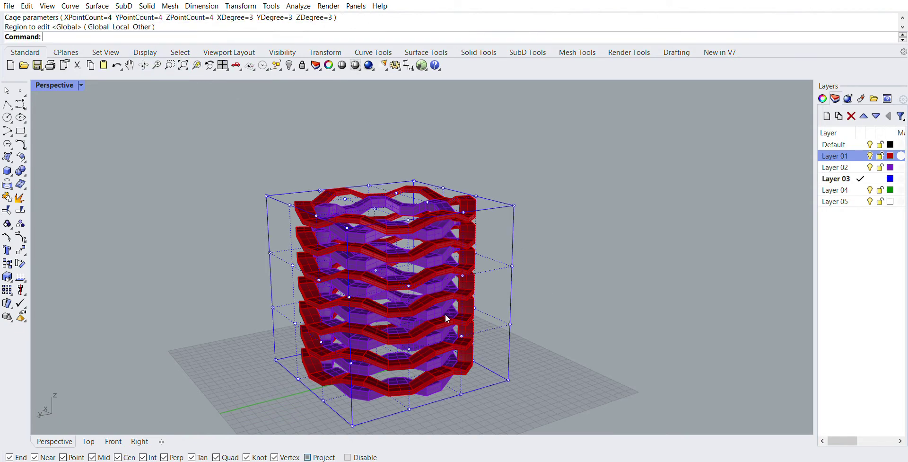
# Select all cage points in the bottom row of the cage around the ring stack
pyautogui.moveTo(516, 279); pyautogui.dragTo(471, 343, button='right')
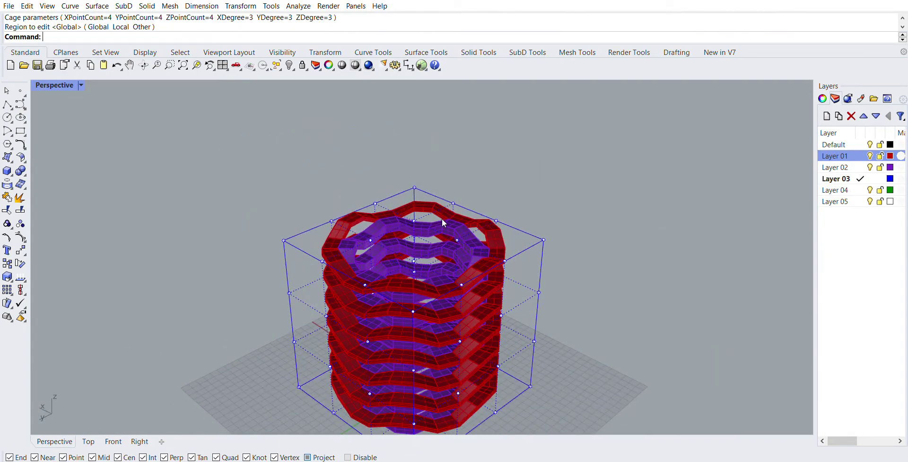
pyautogui.scroll(-4, 450, 263)
pyautogui.scroll(4, 439, 262)
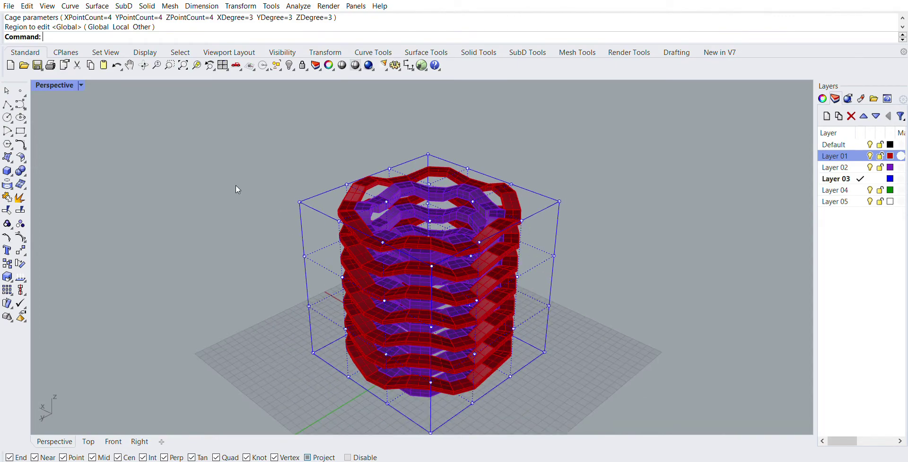
pyautogui.moveTo(242, 211)
pyautogui.mouseDown(button='right')
pyautogui.moveTo(316, 219)
pyautogui.moveTo(322, 186)
pyautogui.moveTo(227, 179)
pyautogui.moveTo(243, 205)
pyautogui.mouseUp(button='right')
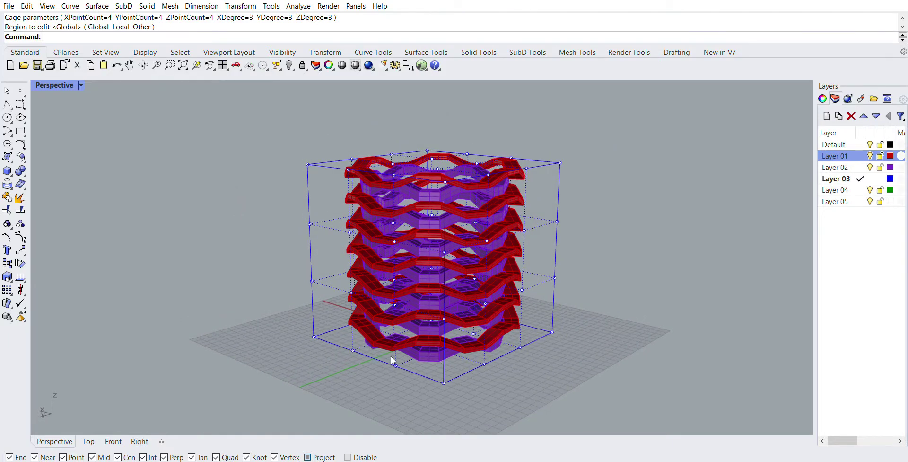
pyautogui.scroll(3, 392, 360)
pyautogui.scroll(-5, 397, 365)
pyautogui.moveTo(381, 367); pyautogui.dragTo(362, 271, button='right')
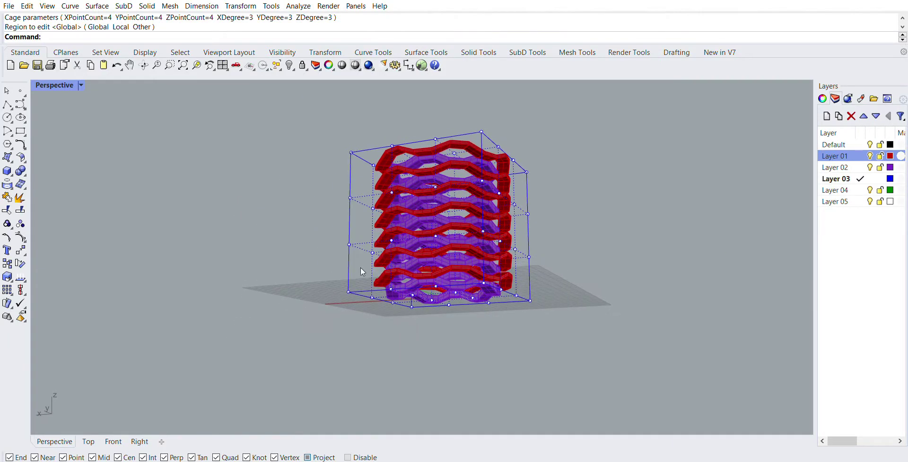
pyautogui.moveTo(325, 258); pyautogui.dragTo(558, 329)
pyautogui.moveTo(558, 329); pyautogui.dragTo(543, 367, button='right')
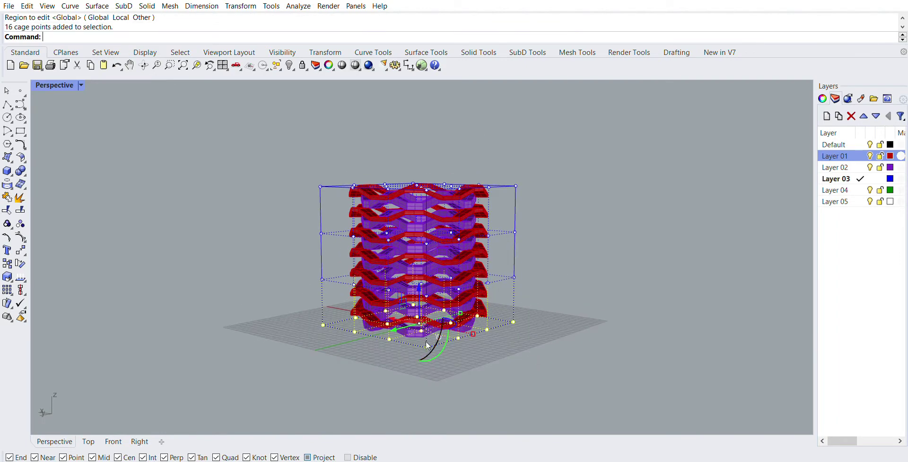
# Scale the bottom row of cage points inward along Y and X to narrow the base of the ring stack
pyautogui.scroll(2, 397, 327)
pyautogui.moveTo(525, 338); pyautogui.dragTo(164, 350, button='right')
pyautogui.scroll(3, 356, 278)
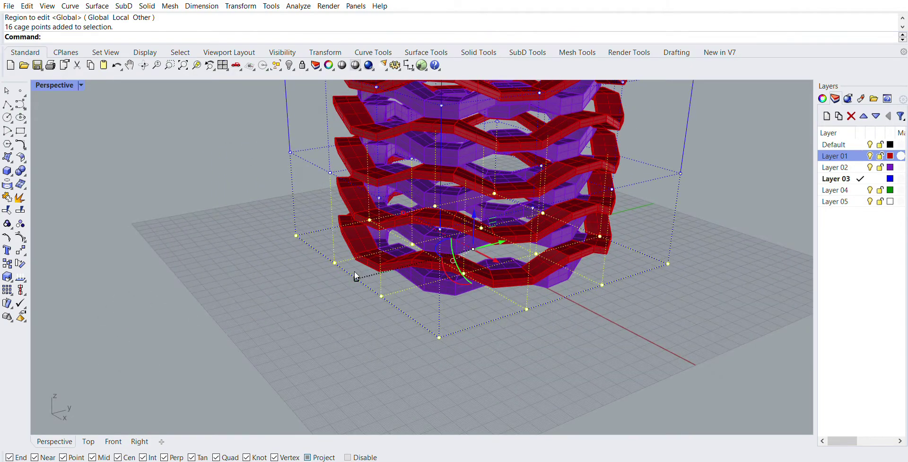
pyautogui.moveTo(354, 271); pyautogui.dragTo(354, 271)
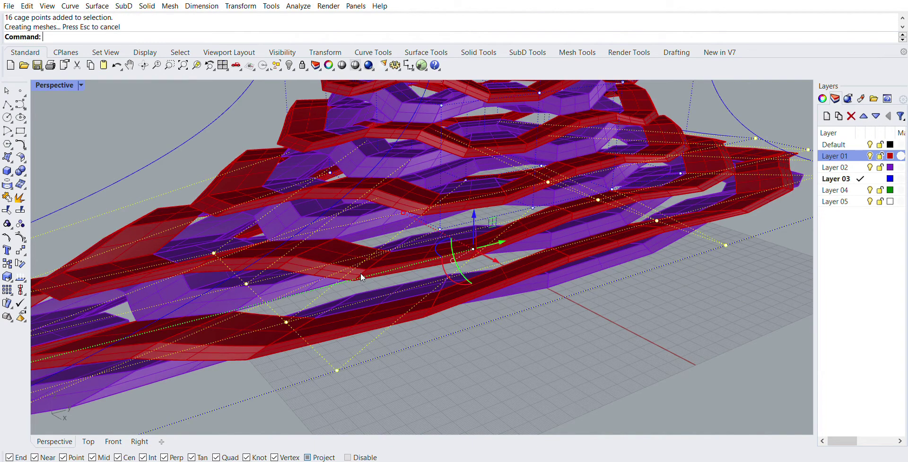
pyautogui.hotkey('ctrl', 'z')
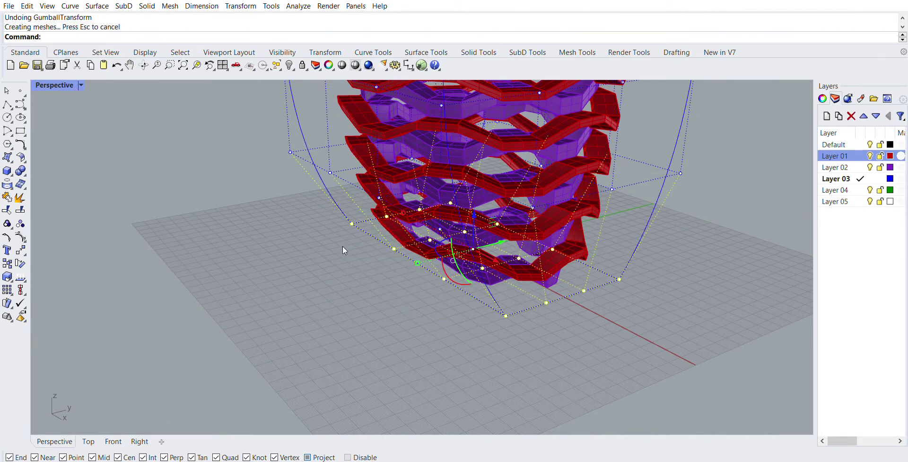
pyautogui.moveTo(342, 246); pyautogui.dragTo(360, 267, button='right')
pyautogui.scroll(-4, 358, 265)
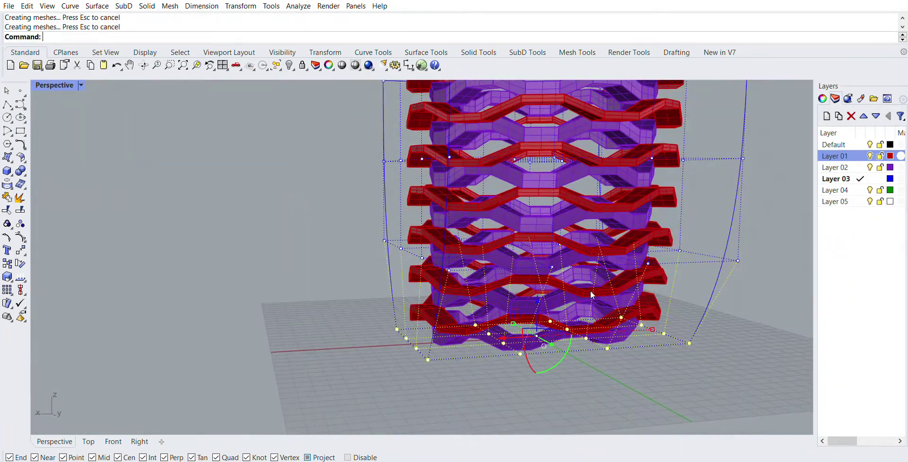
pyautogui.moveTo(572, 303); pyautogui.dragTo(500, 309, button='right')
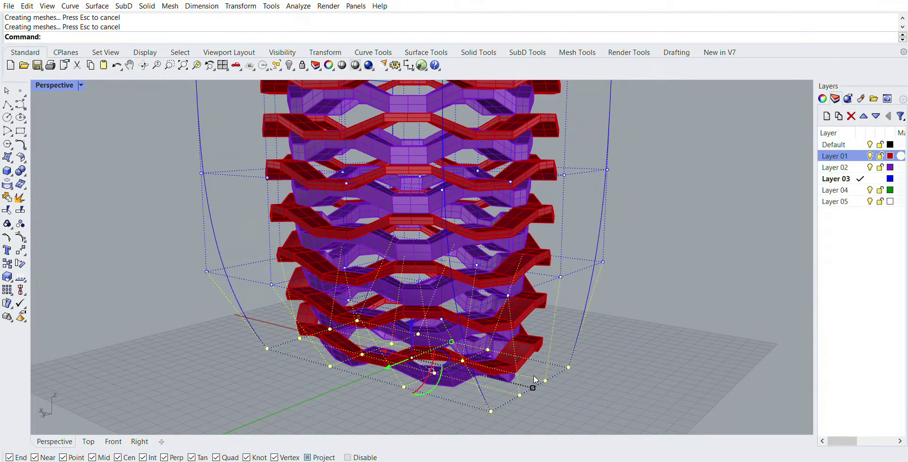
pyautogui.moveTo(535, 376); pyautogui.dragTo(477, 365)
# Select the second row of cage points from the base and scale it slightly outward along Y and X to round the lower rings
pyautogui.moveTo(381, 419); pyautogui.dragTo(543, 388, button='right')
pyautogui.moveTo(293, 151); pyautogui.dragTo(343, 194, button='right')
pyautogui.moveTo(593, 272); pyautogui.dragTo(793, 239)
pyautogui.moveTo(793, 239); pyautogui.dragTo(510, 246, button='right')
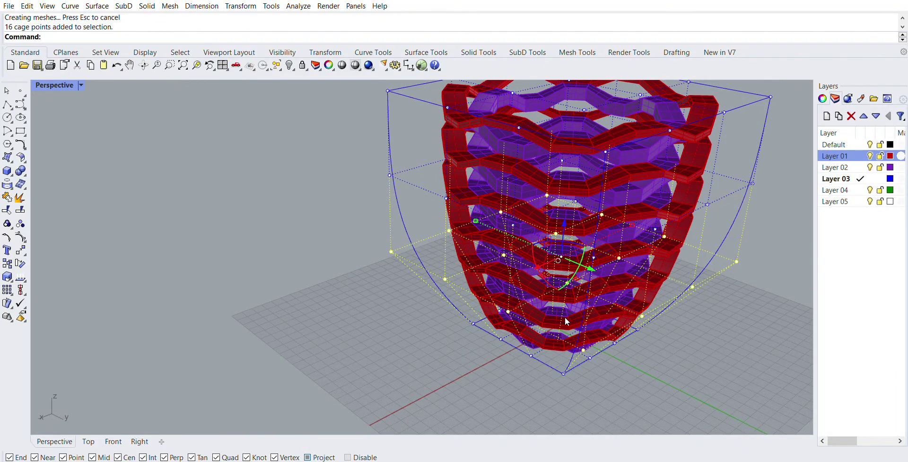
pyautogui.moveTo(565, 316); pyautogui.dragTo(332, 280, button='right')
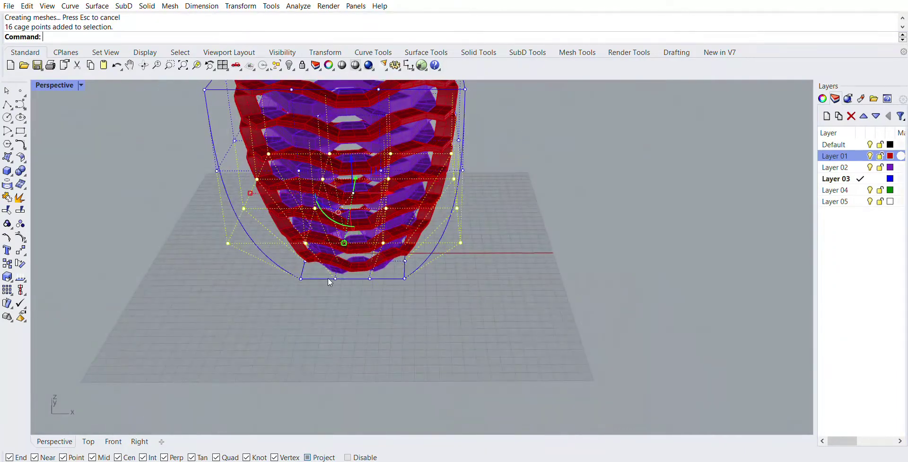
pyautogui.scroll(5, 341, 234)
pyautogui.moveTo(331, 246); pyautogui.dragTo(331, 254)
pyautogui.moveTo(322, 255); pyautogui.dragTo(460, 260, button='right')
pyautogui.moveTo(460, 260); pyautogui.dragTo(488, 258)
pyautogui.scroll(-5, 533, 227)
pyautogui.moveTo(317, 309); pyautogui.dragTo(326, 284, button='right')
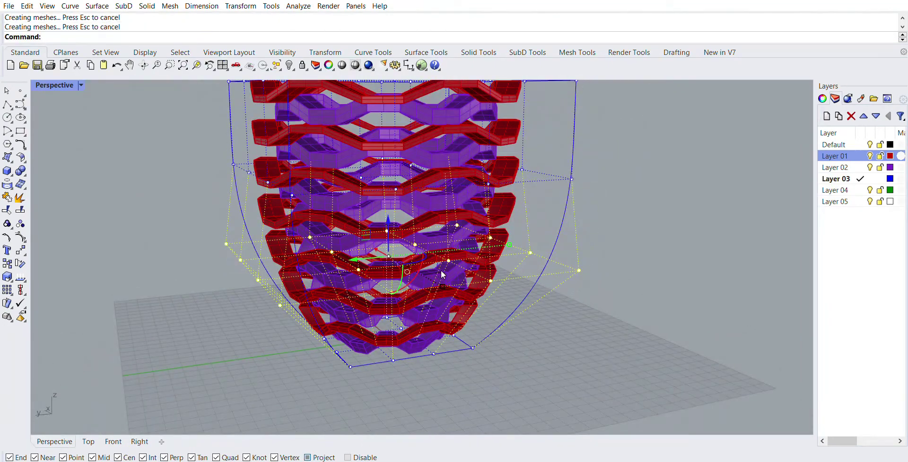
pyautogui.moveTo(443, 274); pyautogui.dragTo(443, 274)
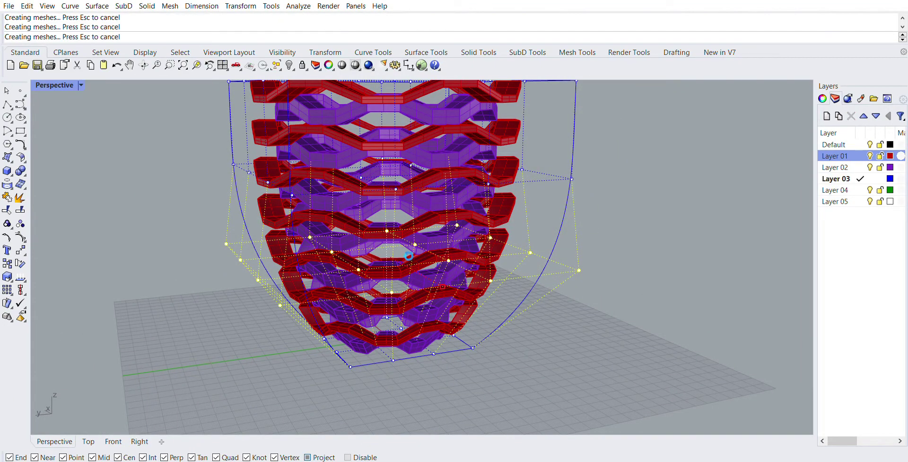
pyautogui.click(558, 336)
pyautogui.moveTo(321, 274); pyautogui.dragTo(401, 287, button='right')
pyautogui.scroll(-6, 330, 226)
pyautogui.moveTo(331, 226); pyautogui.dragTo(335, 209, button='right')
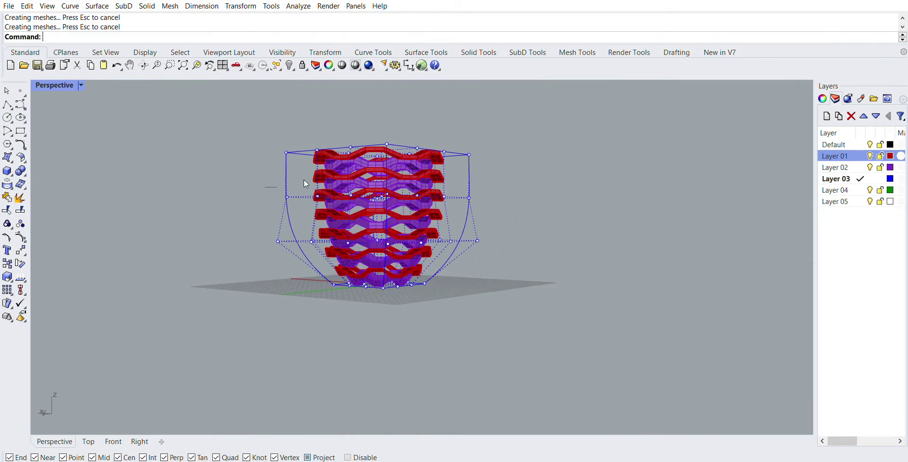
pyautogui.moveTo(304, 180); pyautogui.dragTo(543, 206)
pyautogui.moveTo(501, 196); pyautogui.dragTo(307, 250, button='right')
pyautogui.scroll(5, 480, 225)
pyautogui.rightClick(425, 181)
pyautogui.moveTo(454, 171); pyautogui.dragTo(544, 175, button='right')
pyautogui.moveTo(144, 142); pyautogui.dragTo(522, 189)
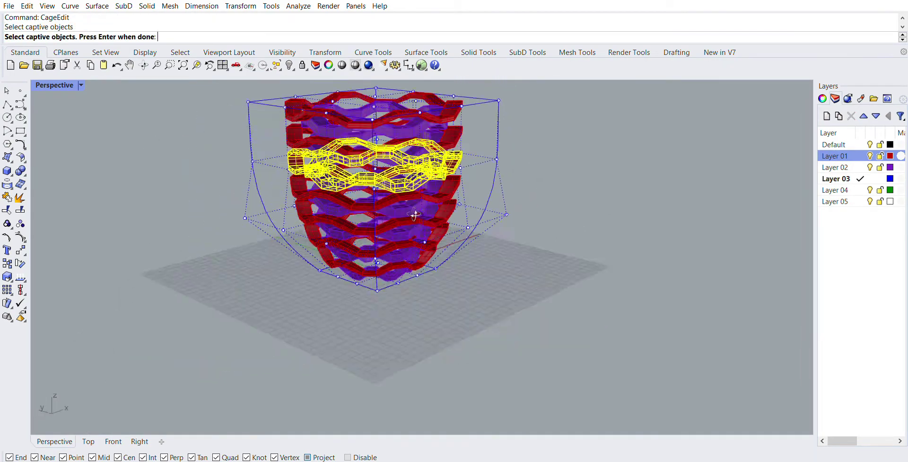
pyautogui.moveTo(414, 214); pyautogui.dragTo(347, 180, button='right')
pyautogui.press('Return')
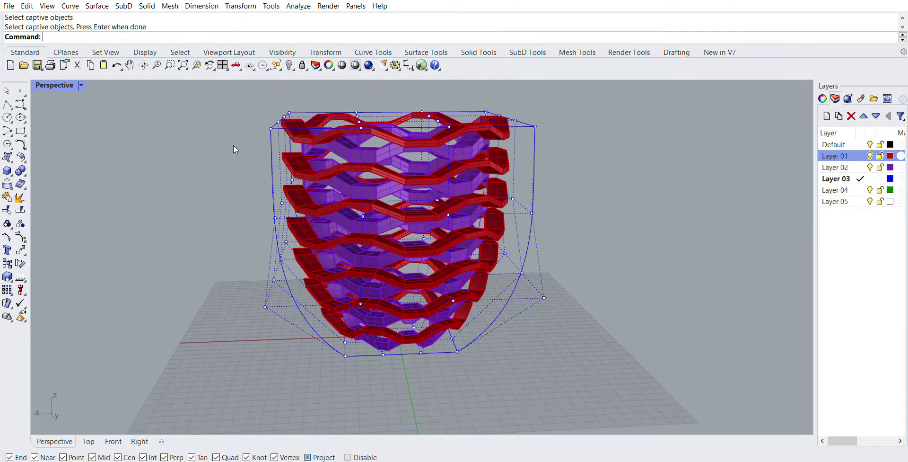
# Select the third row of cage points from the base and scale it slightly outward to bulge the middle of the ring stack
pyautogui.moveTo(290, 156); pyautogui.dragTo(610, 226)
pyautogui.moveTo(600, 217); pyautogui.dragTo(464, 165, button='right')
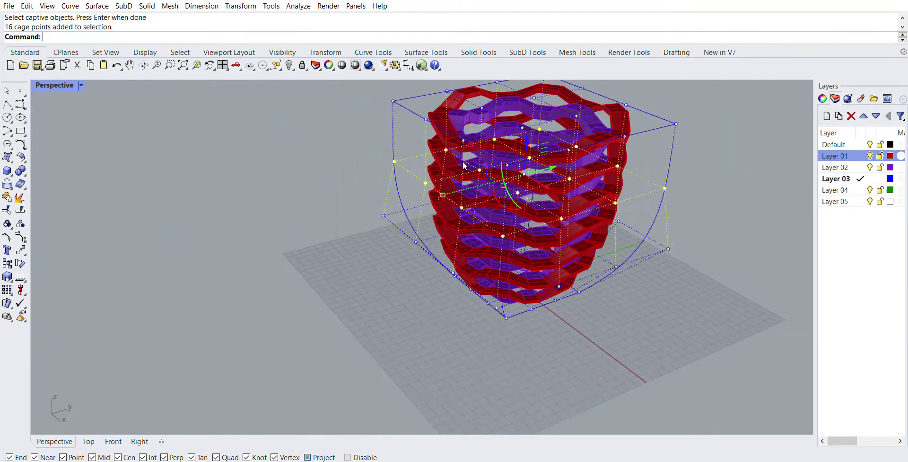
pyautogui.scroll(5, 461, 168)
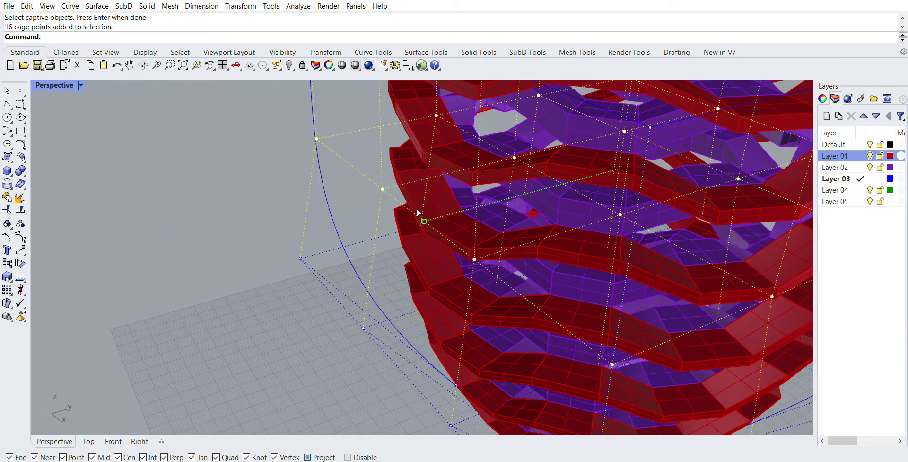
pyautogui.moveTo(424, 215); pyautogui.dragTo(370, 218, button='right')
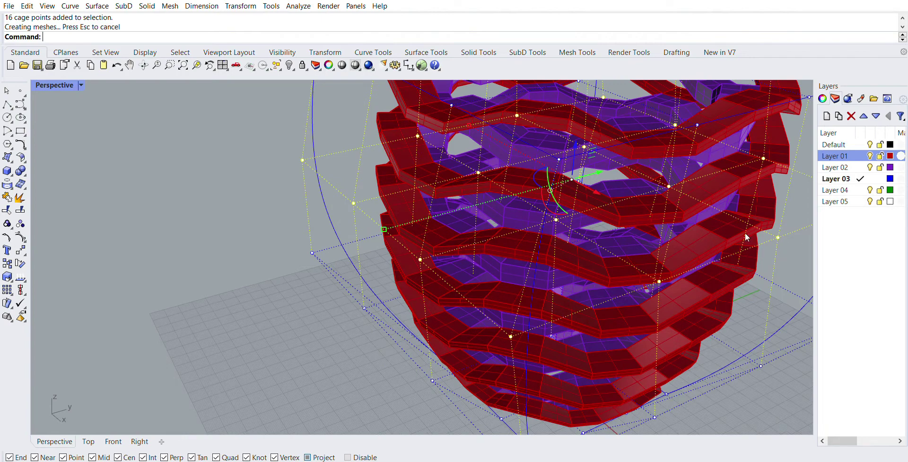
pyautogui.scroll(-4, 603, 242)
pyautogui.moveTo(529, 266); pyautogui.dragTo(554, 252, button='right')
pyautogui.scroll(3, 404, 249)
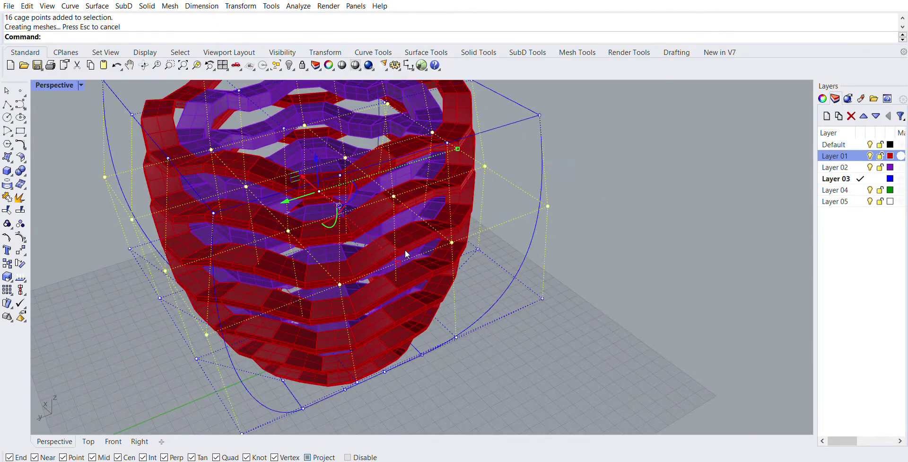
pyautogui.press('Escape')
pyautogui.moveTo(351, 229); pyautogui.dragTo(352, 230)
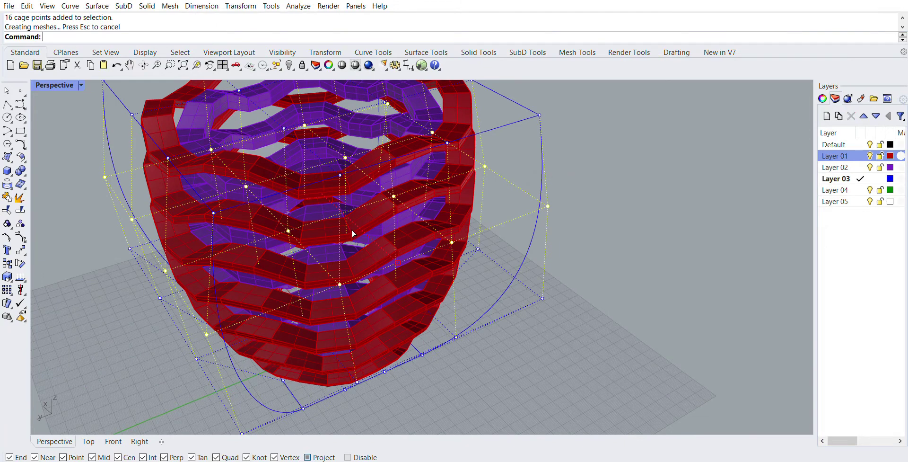
pyautogui.click(708, 223)
# Delete the control cage around the ring stack, keeping the deformed rings
pyautogui.scroll(-4, 578, 248)
pyautogui.moveTo(633, 280); pyautogui.dragTo(549, 104)
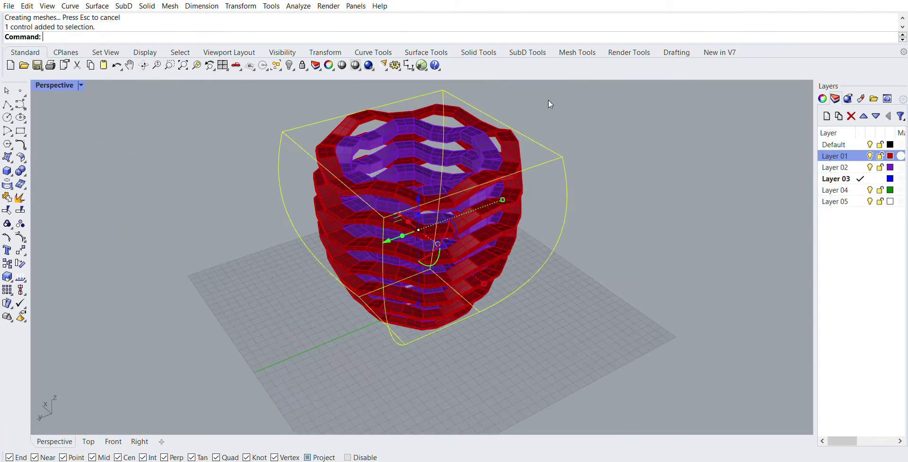
pyautogui.press('Delete')
pyautogui.moveTo(552, 320); pyautogui.dragTo(447, 269, button='right')
pyautogui.scroll(4, 421, 279)
pyautogui.scroll(-6, 417, 281)
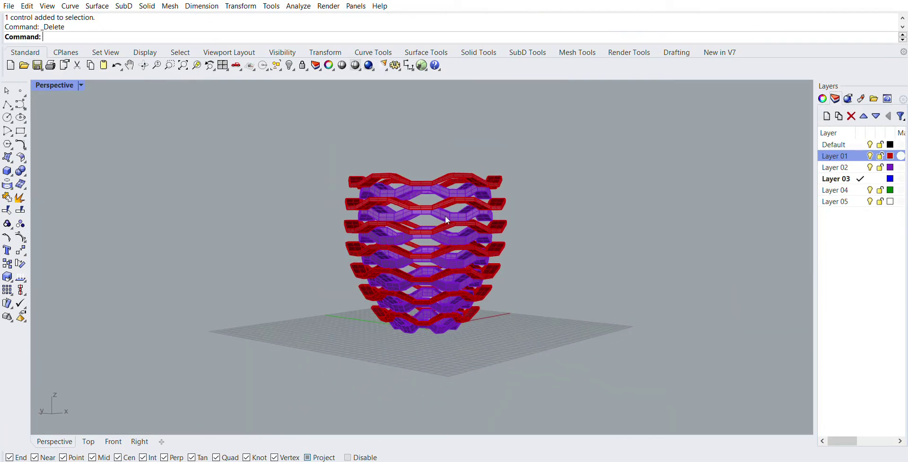
pyautogui.scroll(6, 445, 216)
pyautogui.moveTo(461, 232); pyautogui.dragTo(221, 249, button='right')
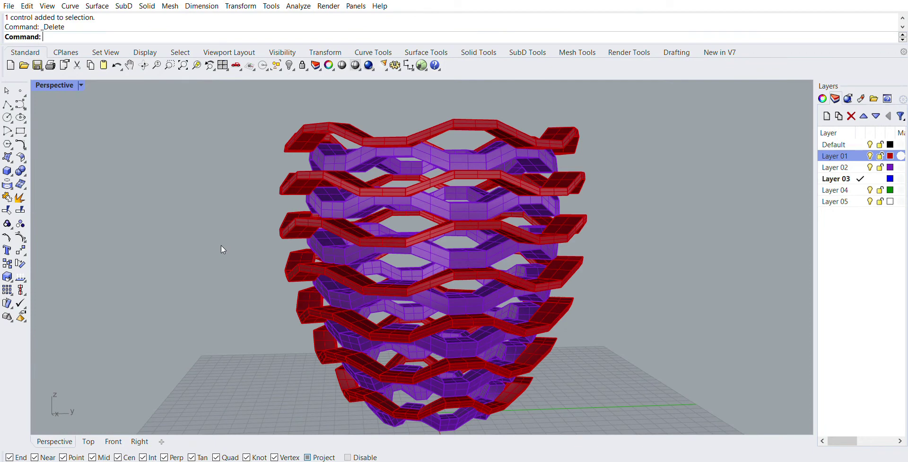